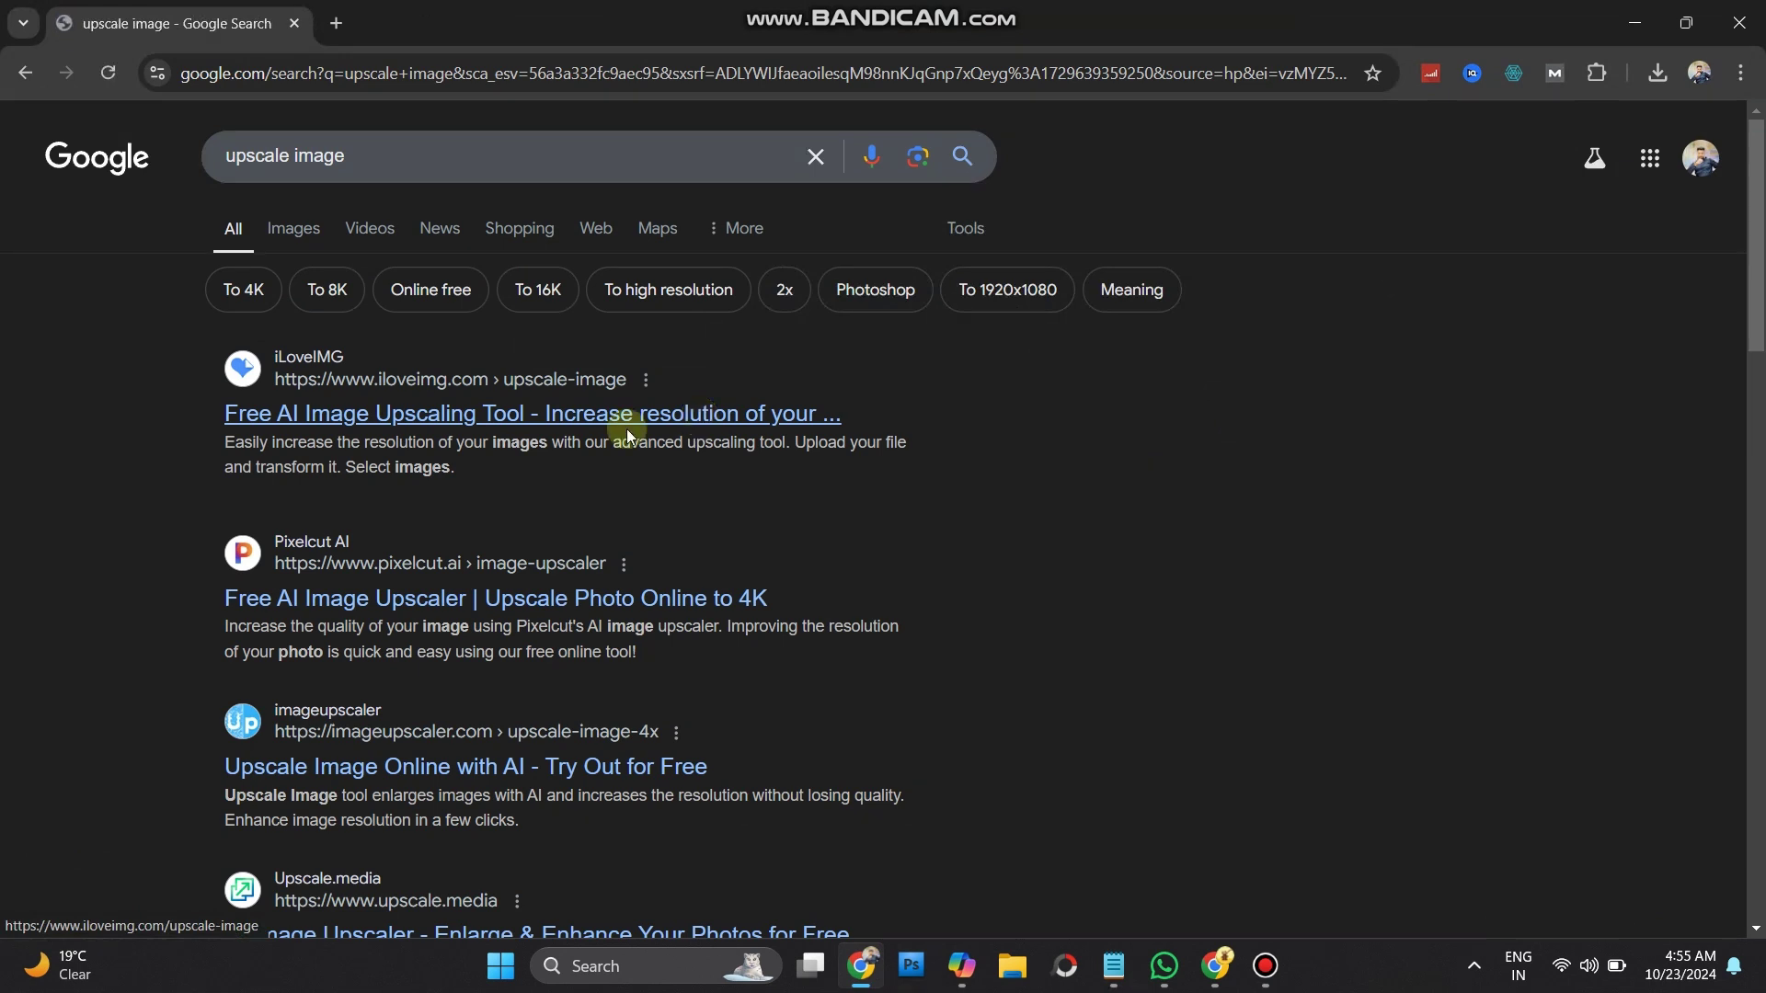
Step: Open the imgupscaler.com website from the search results and look over its page
scroll(224, 327, down, 7)
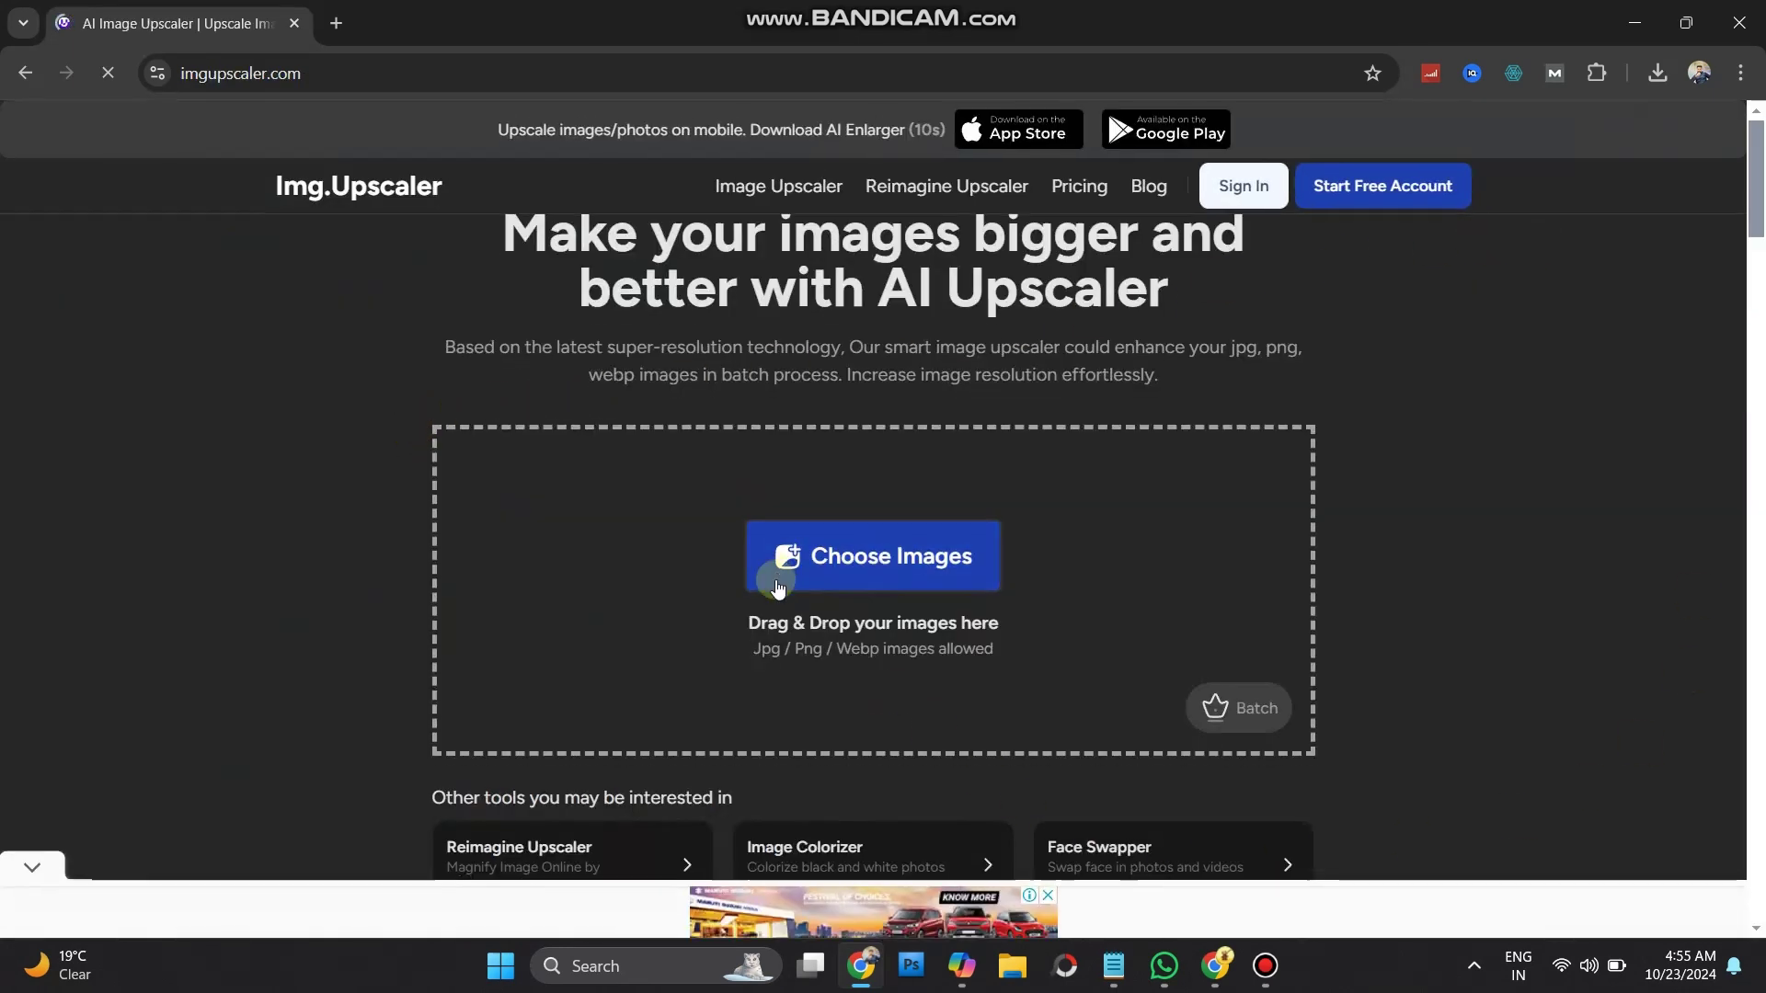
scroll(777, 586, down, 5)
scroll(777, 586, up, 5)
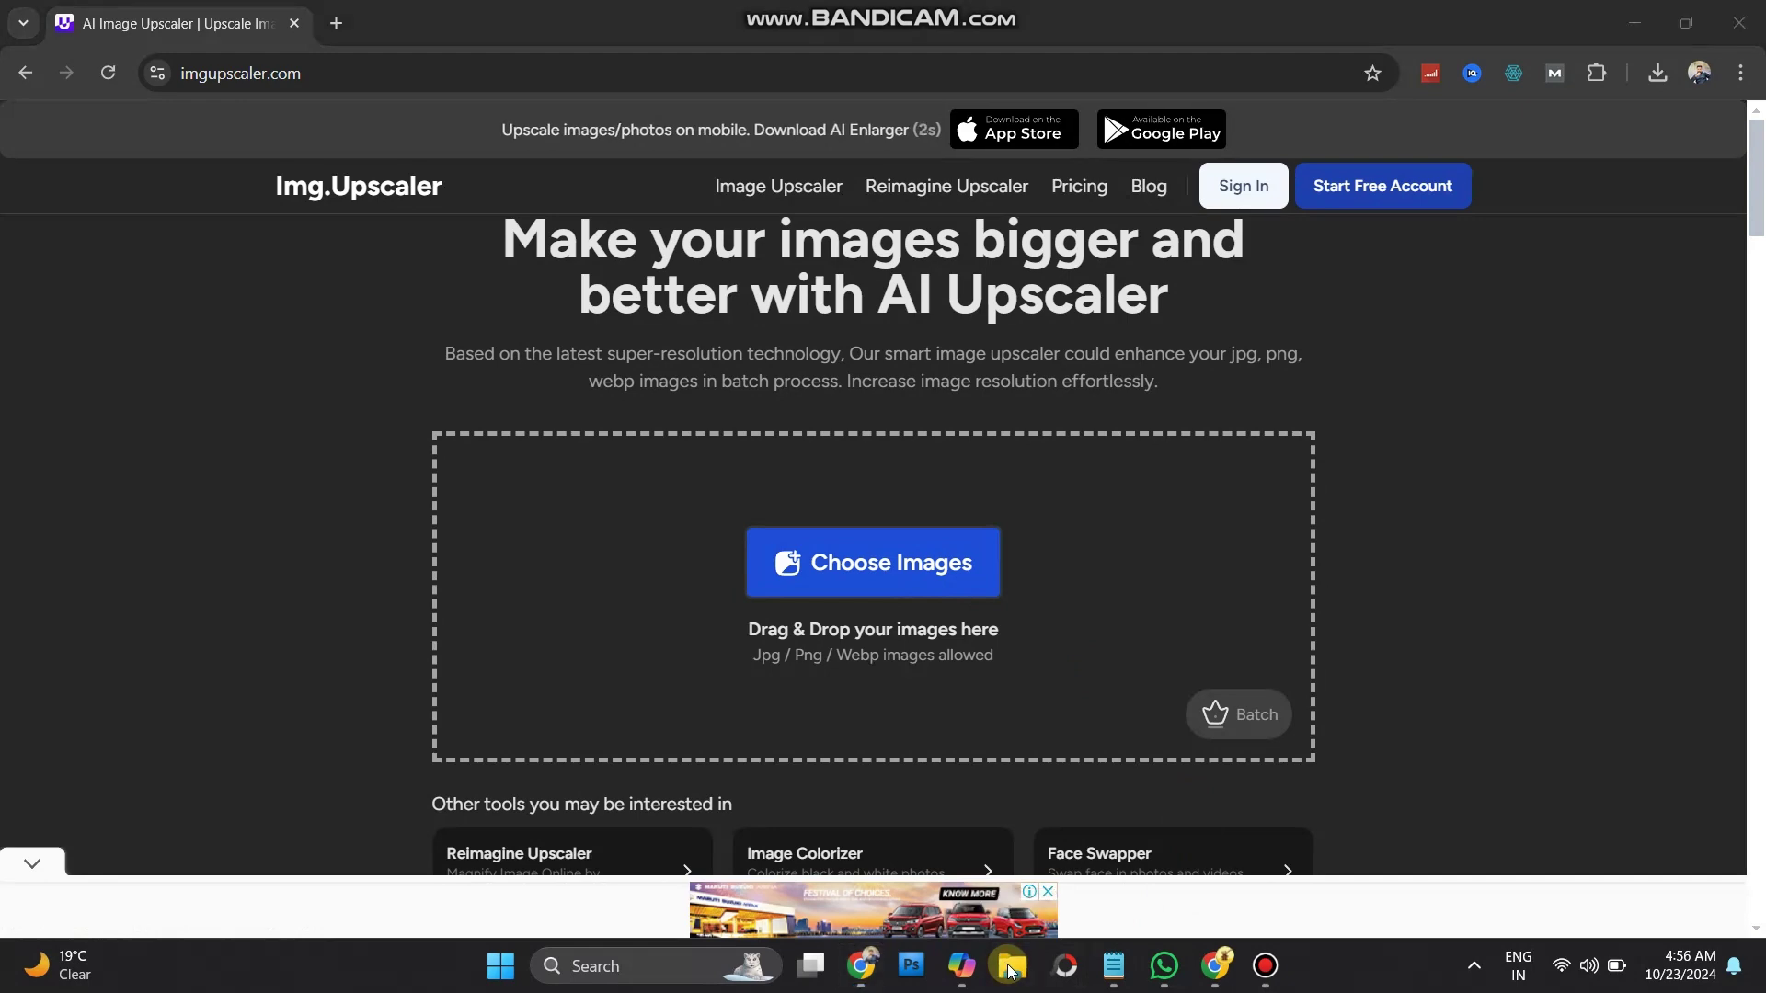
Step: Open the image desktop-wallpaper-no-man-s-sky-and-background-thumbnail.jpg from the Desktop folder in File Explorer
click(1009, 967)
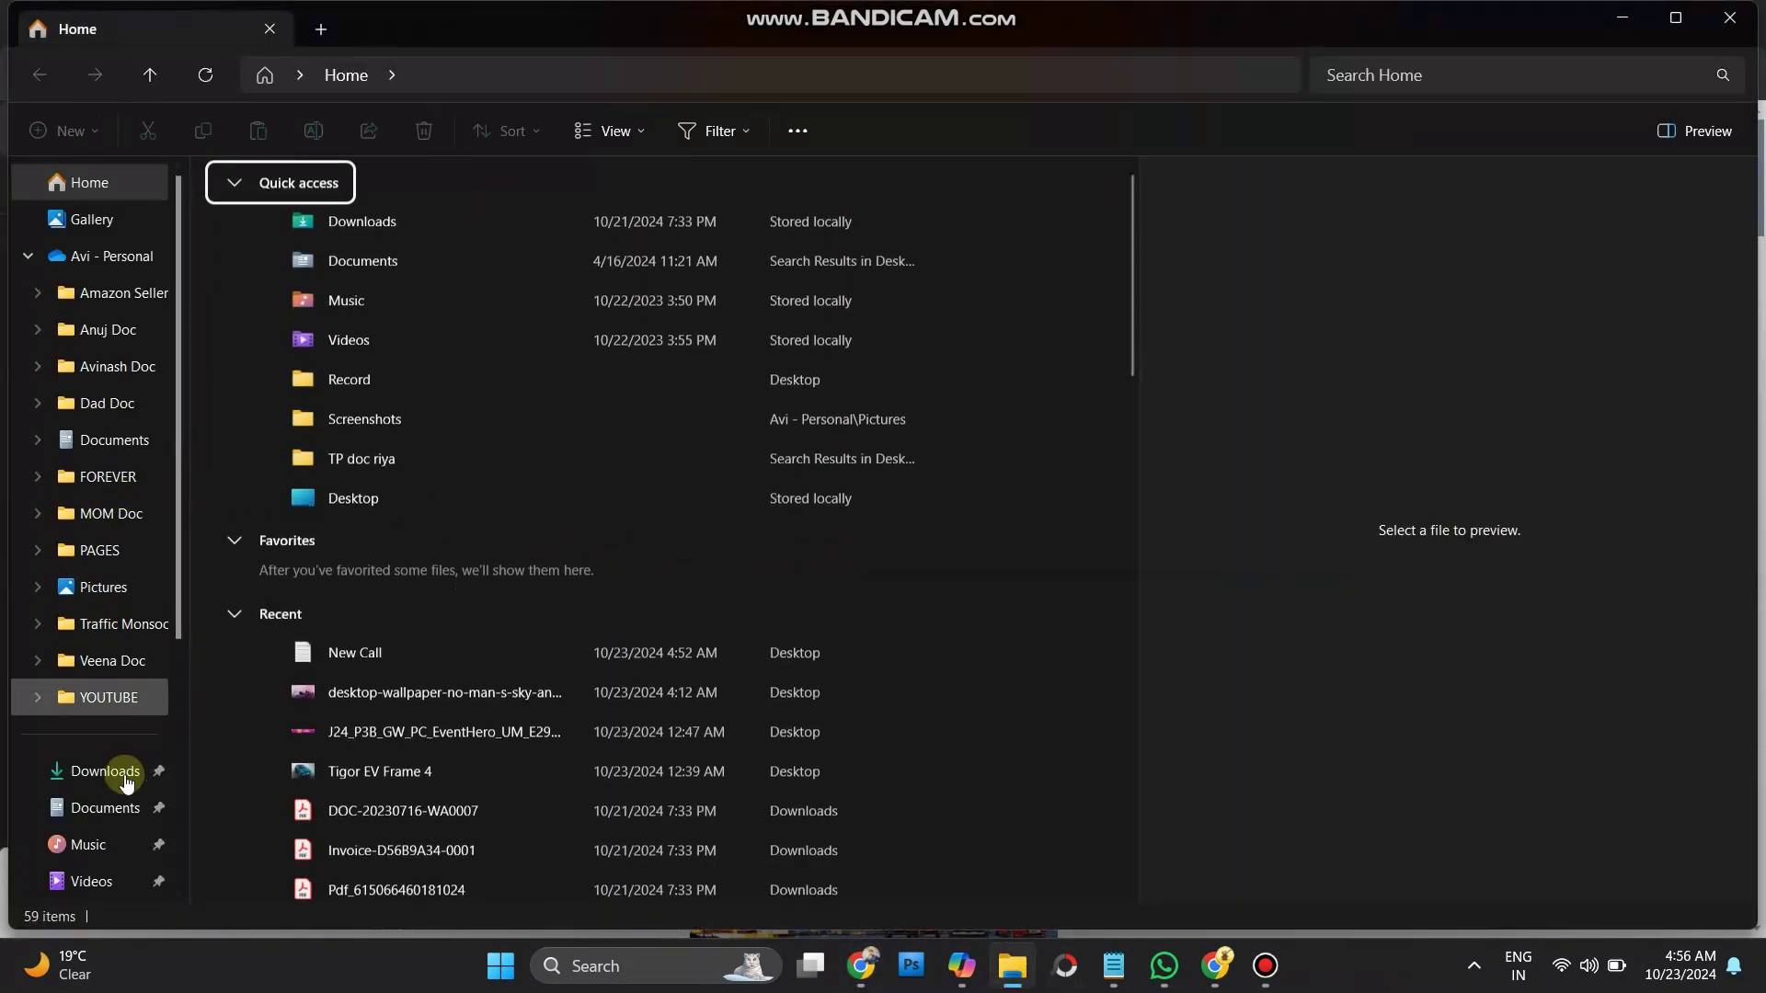
scroll(92, 696, down, 3)
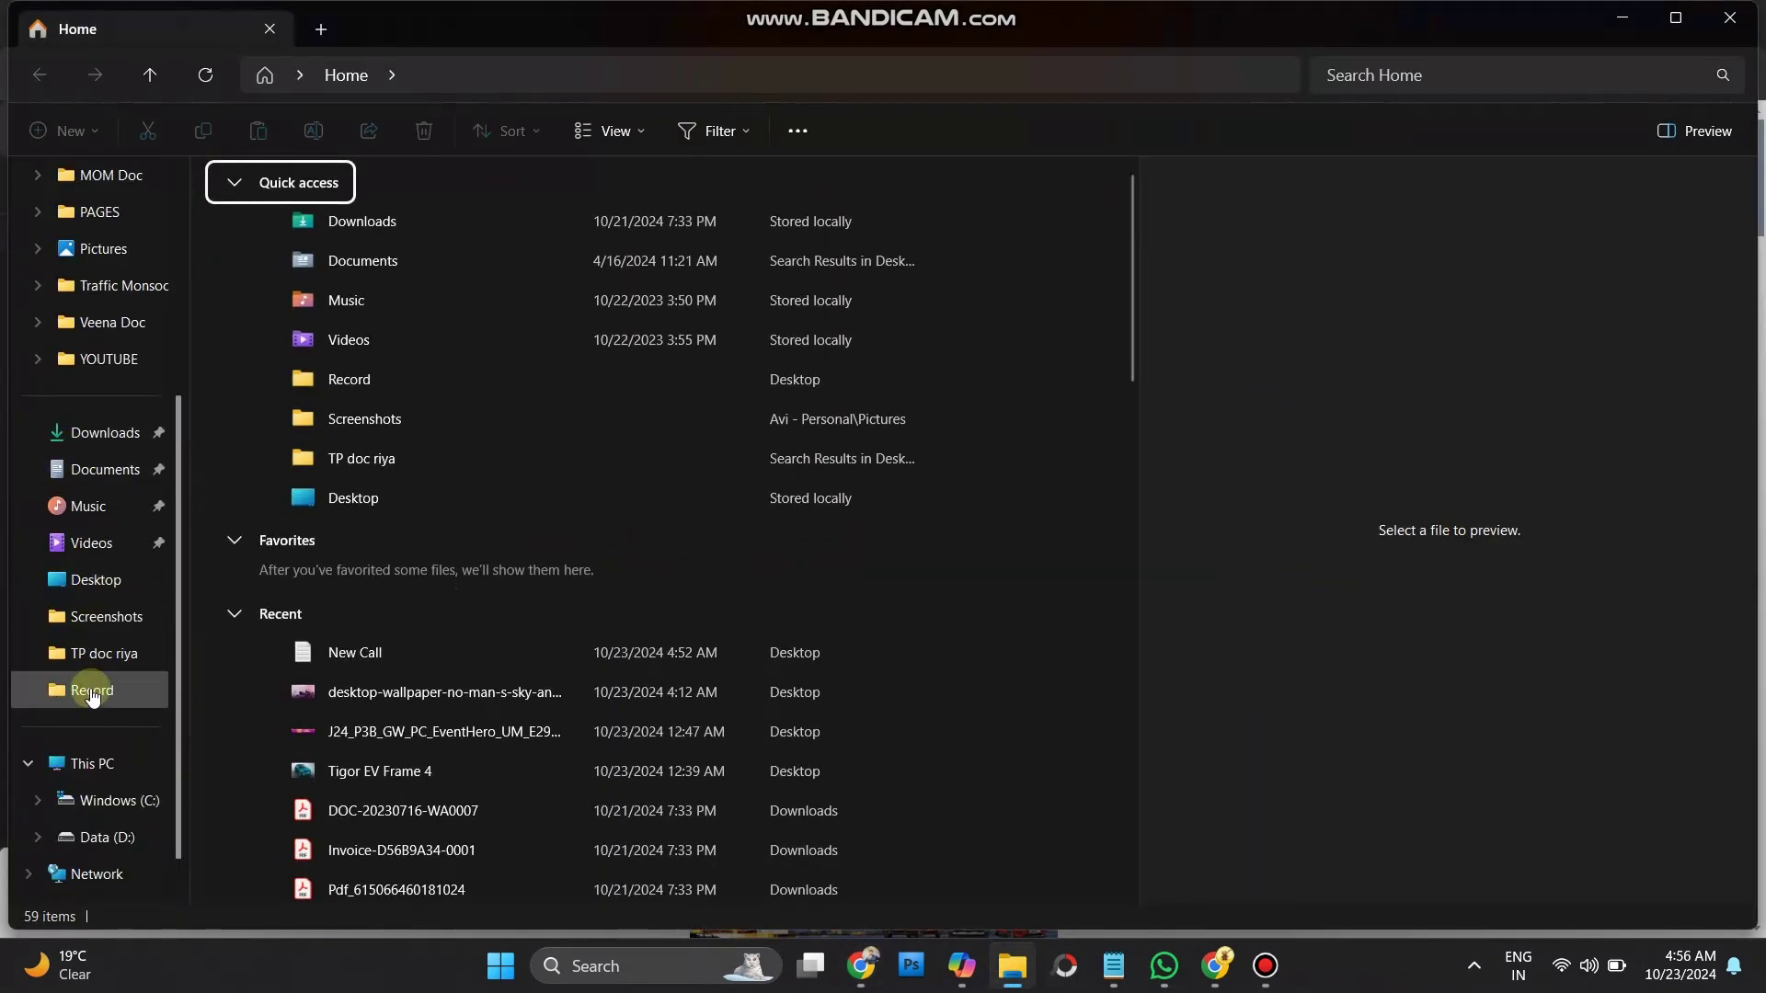
click(115, 580)
click(345, 390)
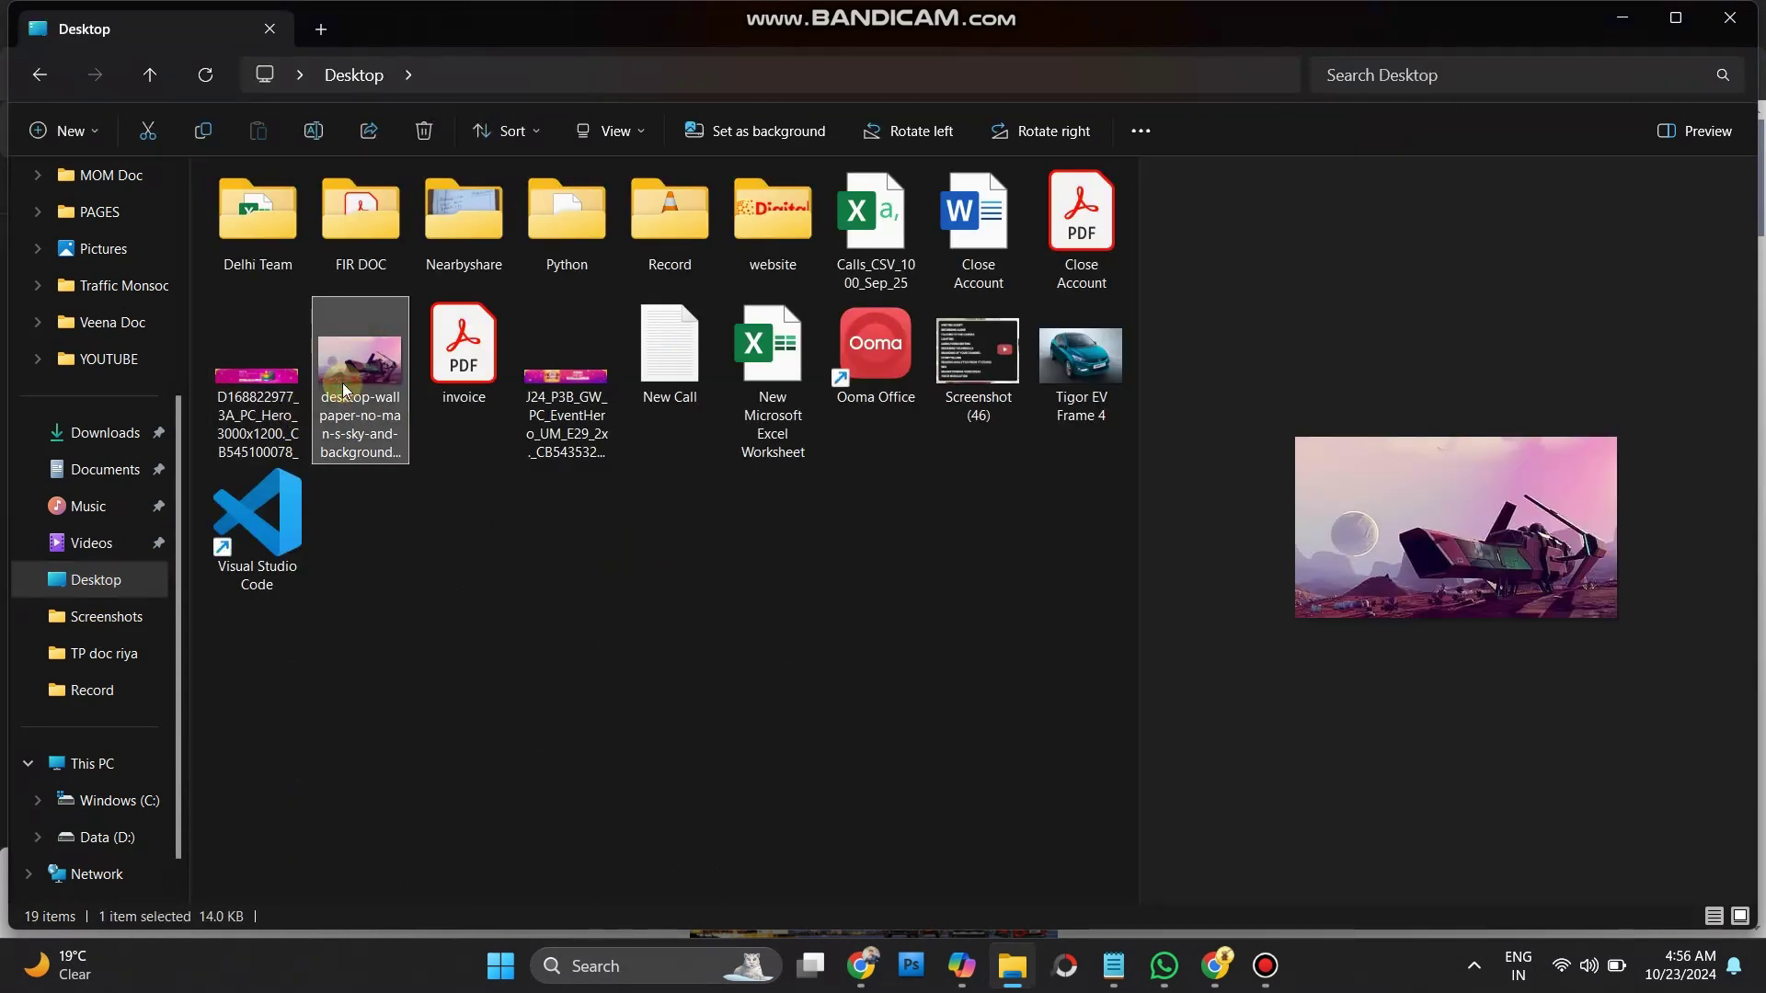
key(Return)
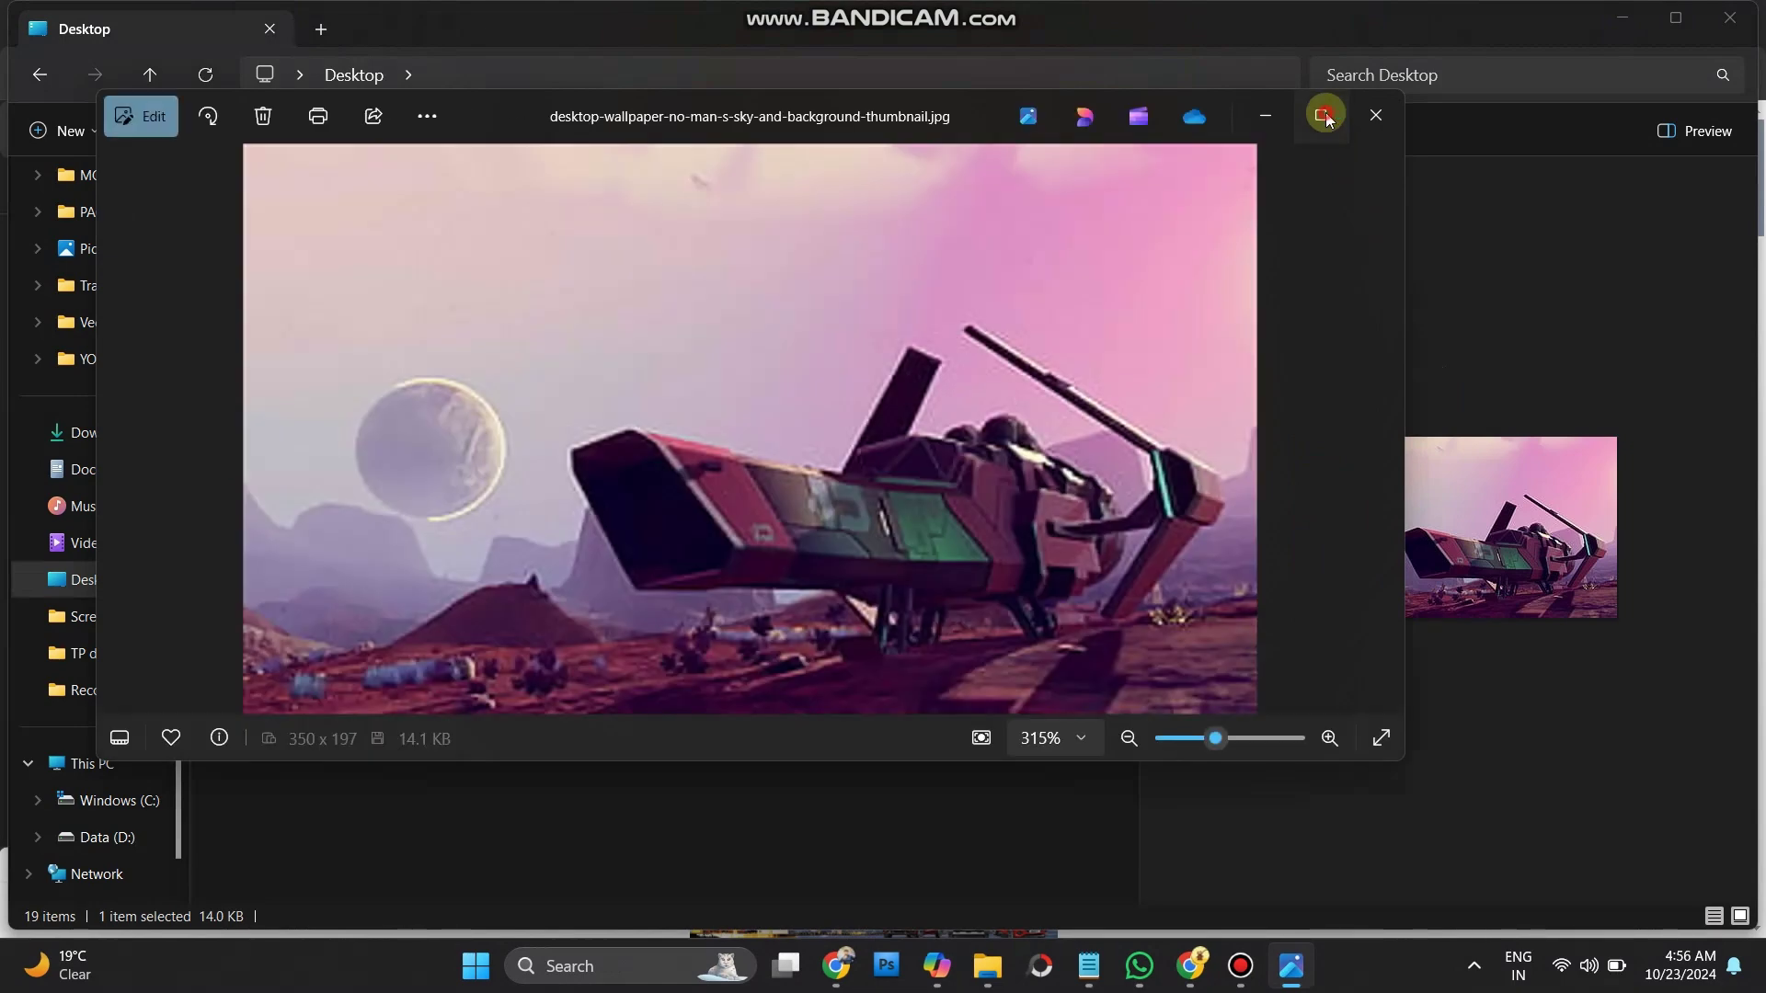
Step: Enlarge the image viewer to full screen and inspect the original image's detail up close
click(1325, 111)
scroll(895, 482, up, 4)
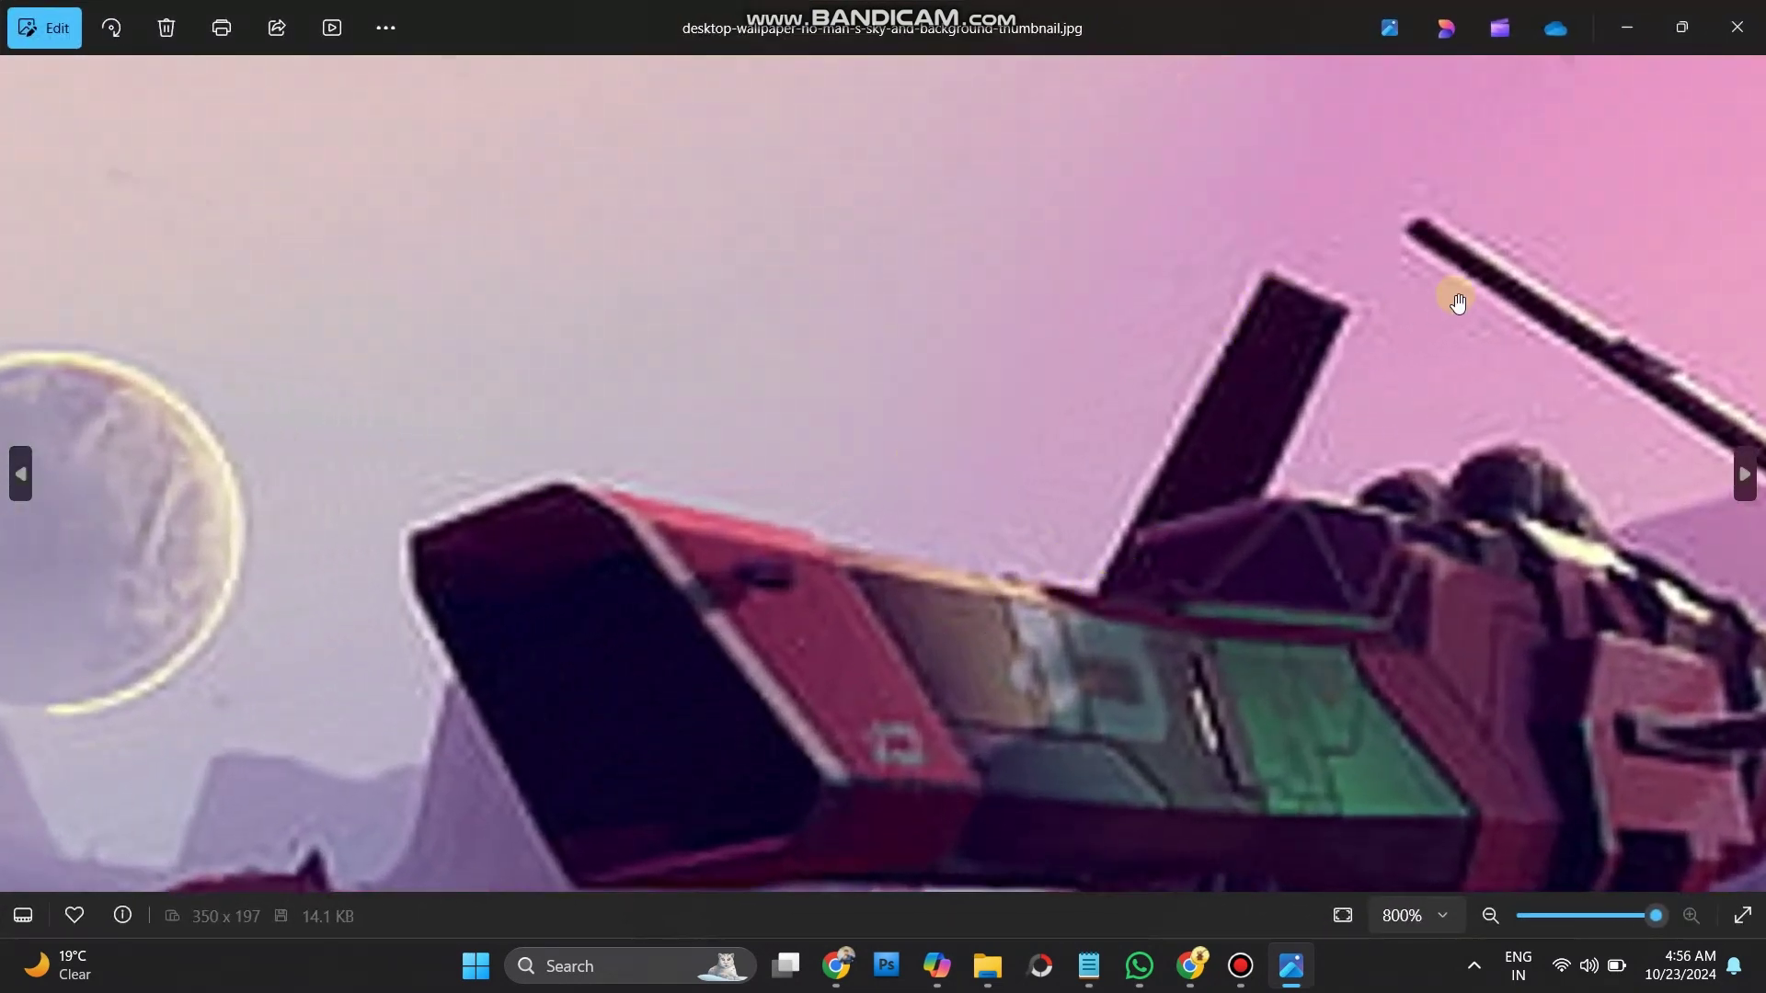
scroll(866, 513, down, 5)
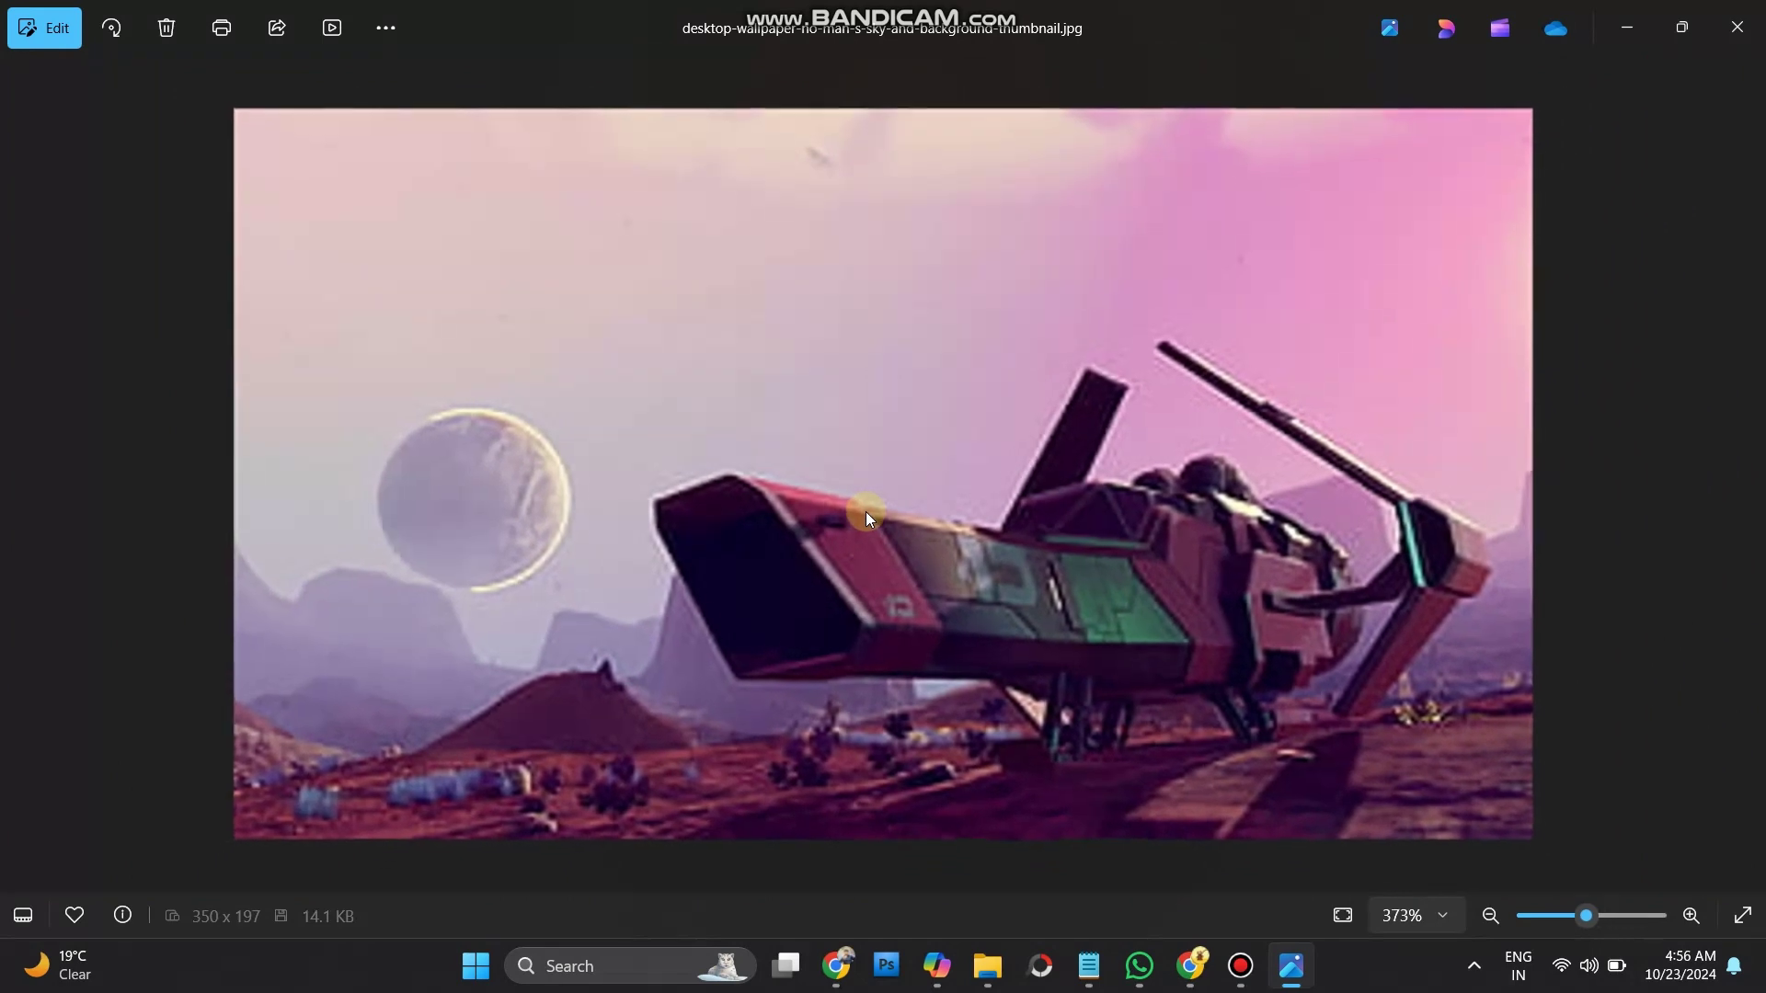
Step: Check the original image's size details in its file info, then close the info and minimize the viewer
right_click(979, 438)
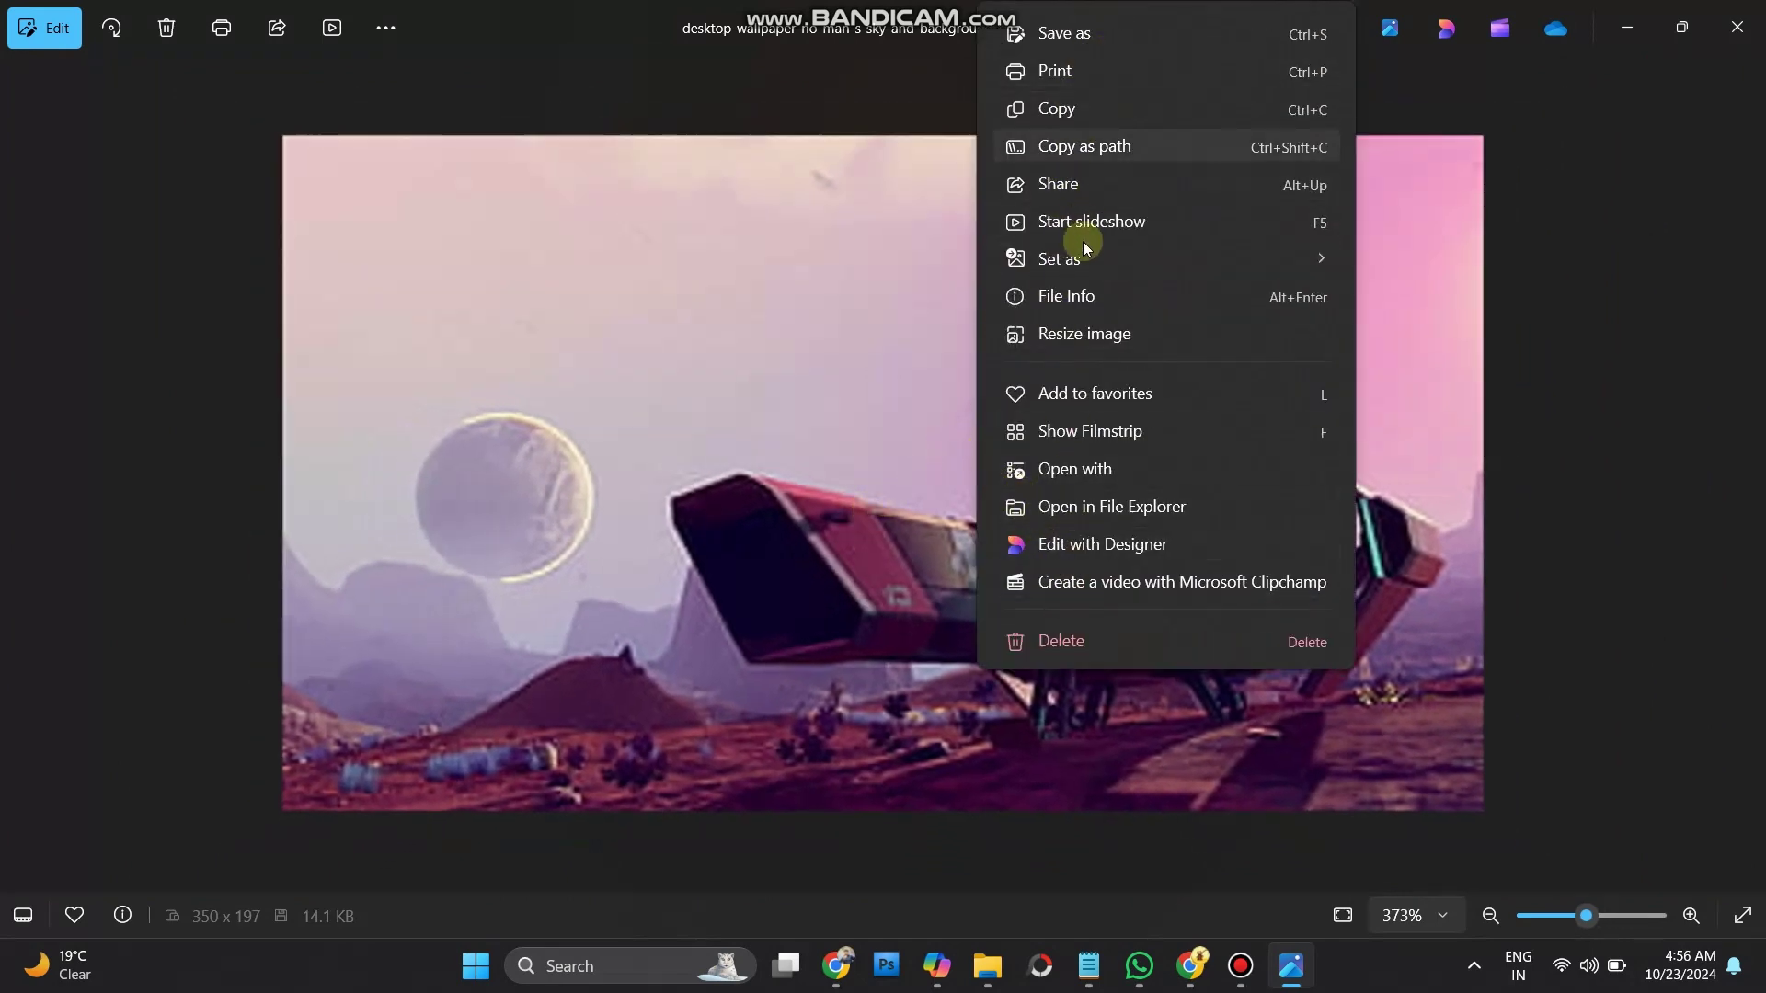
click(1111, 302)
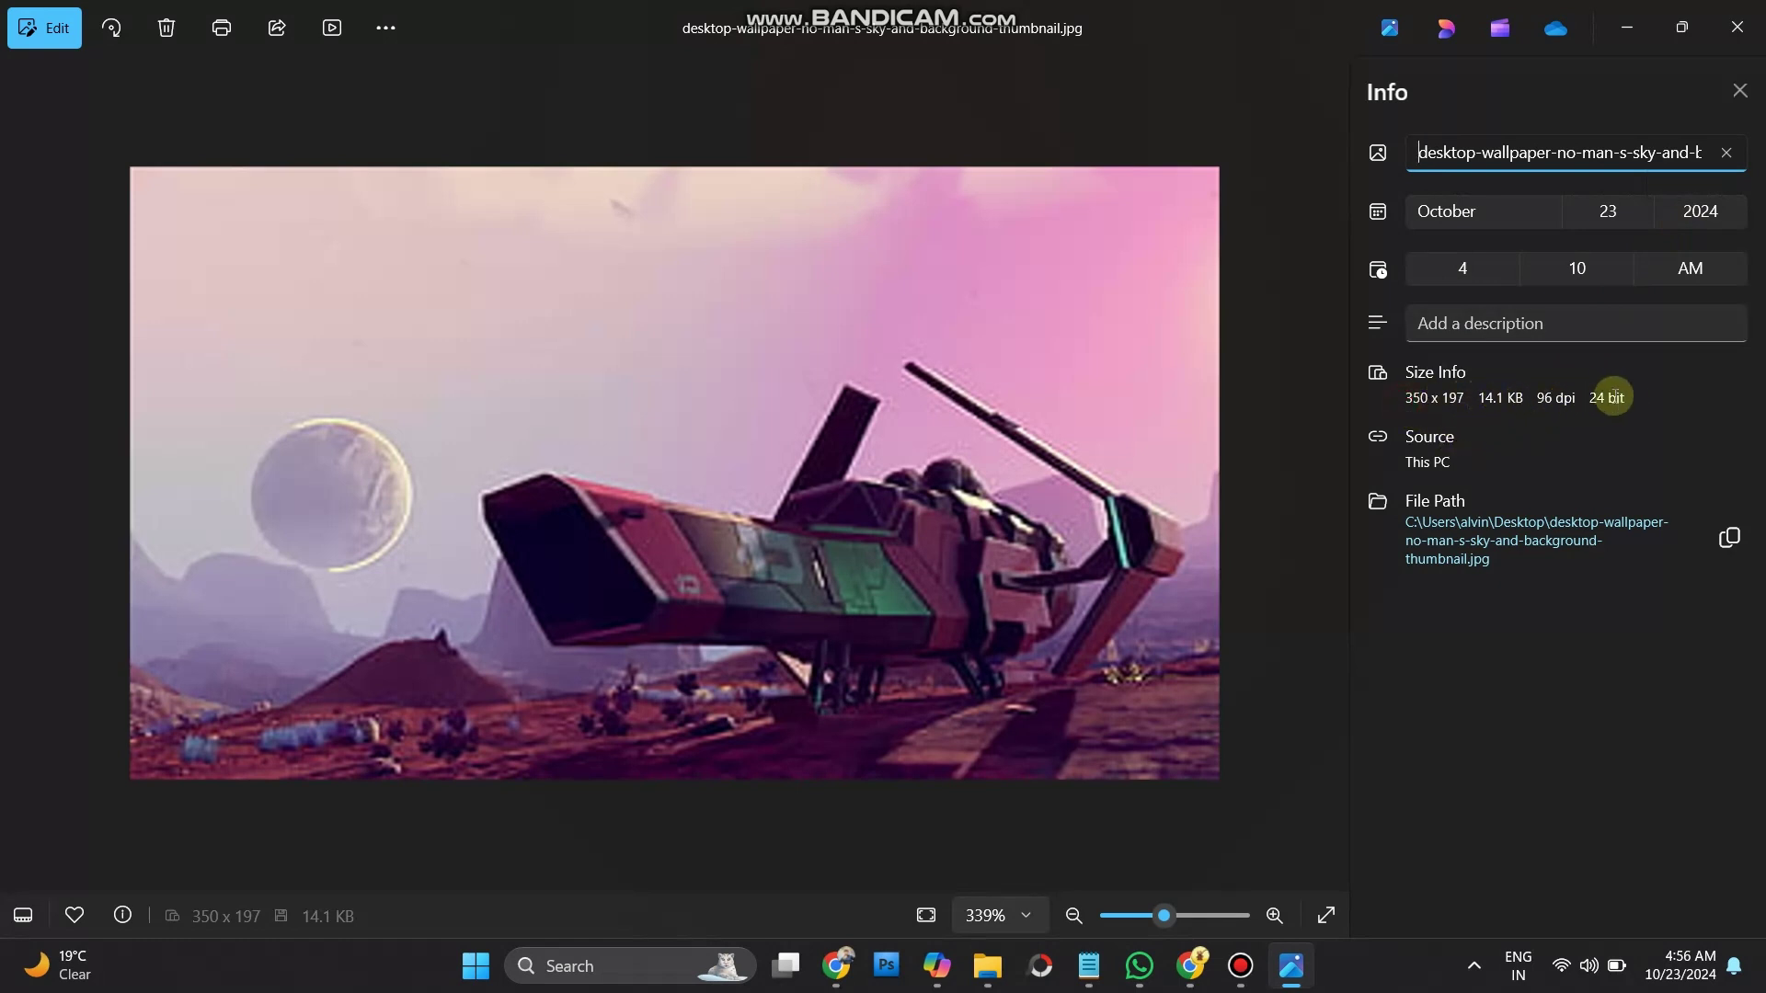
drag(1412, 398, 1648, 399)
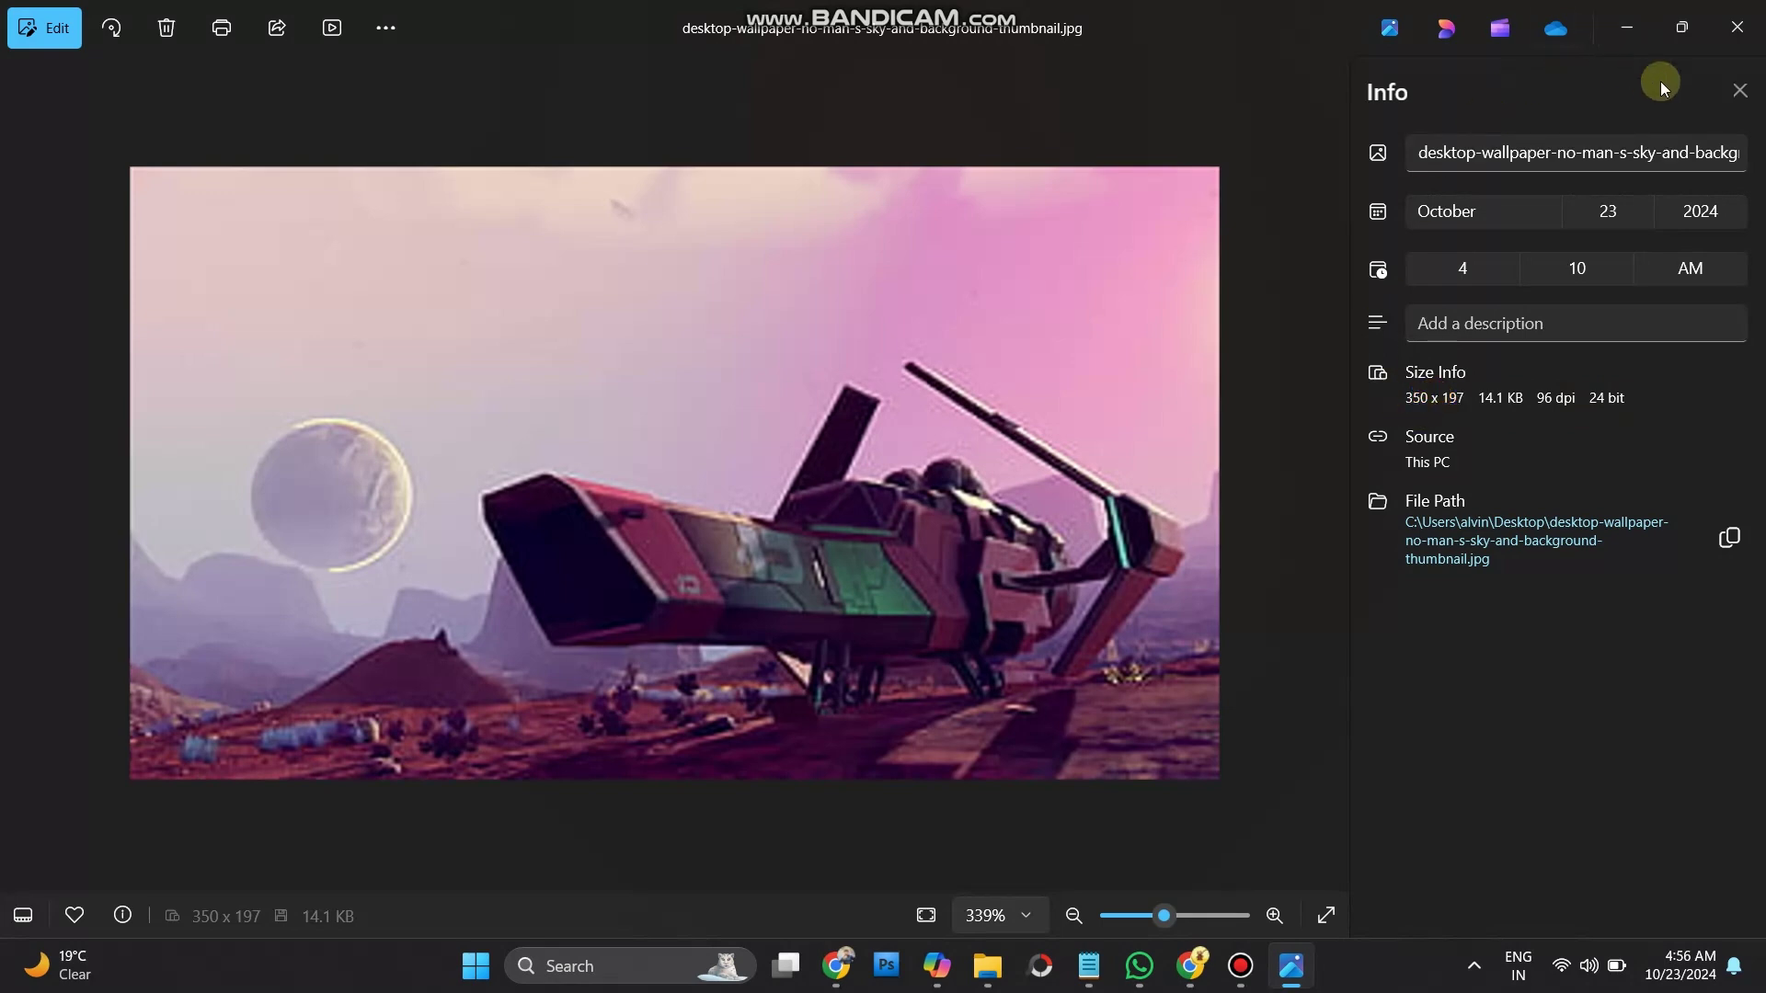
click(1741, 91)
click(1630, 28)
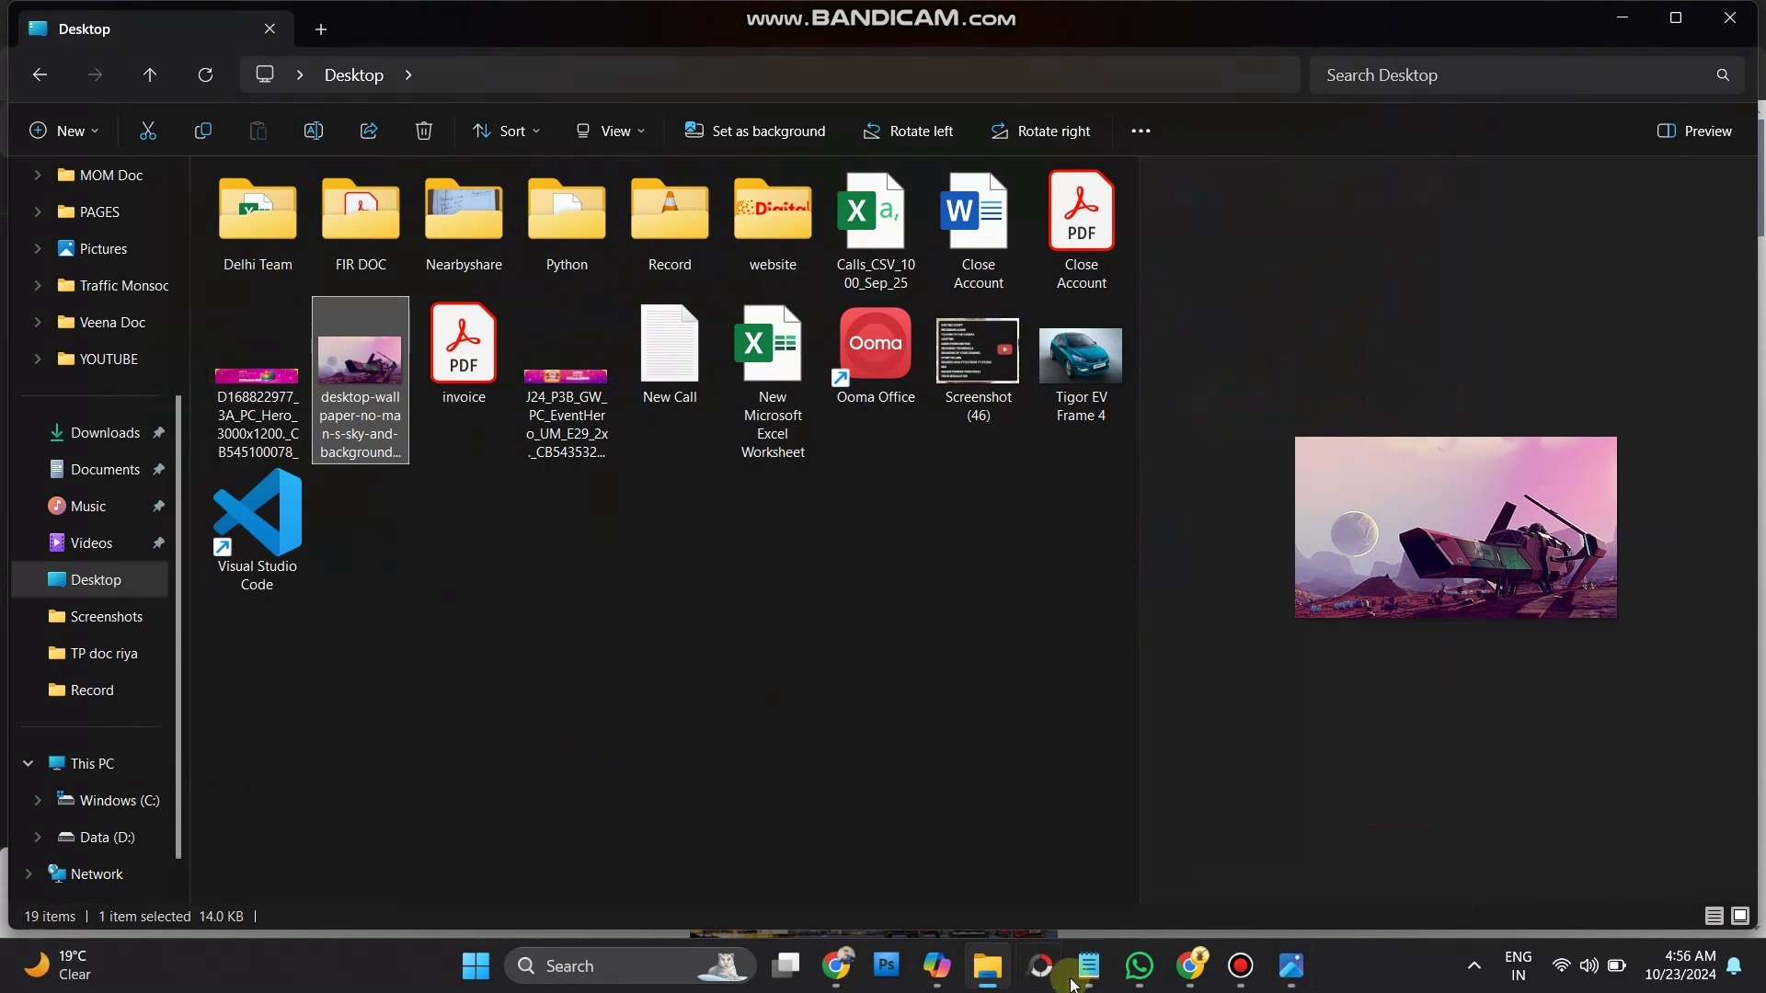
Step: Switch back to the Img.Upscaler page in Chrome and upload the desktop-wallpaper-no-man-s-sky-and-background-thumbnail image from the Desktop
mouse_move(850, 977)
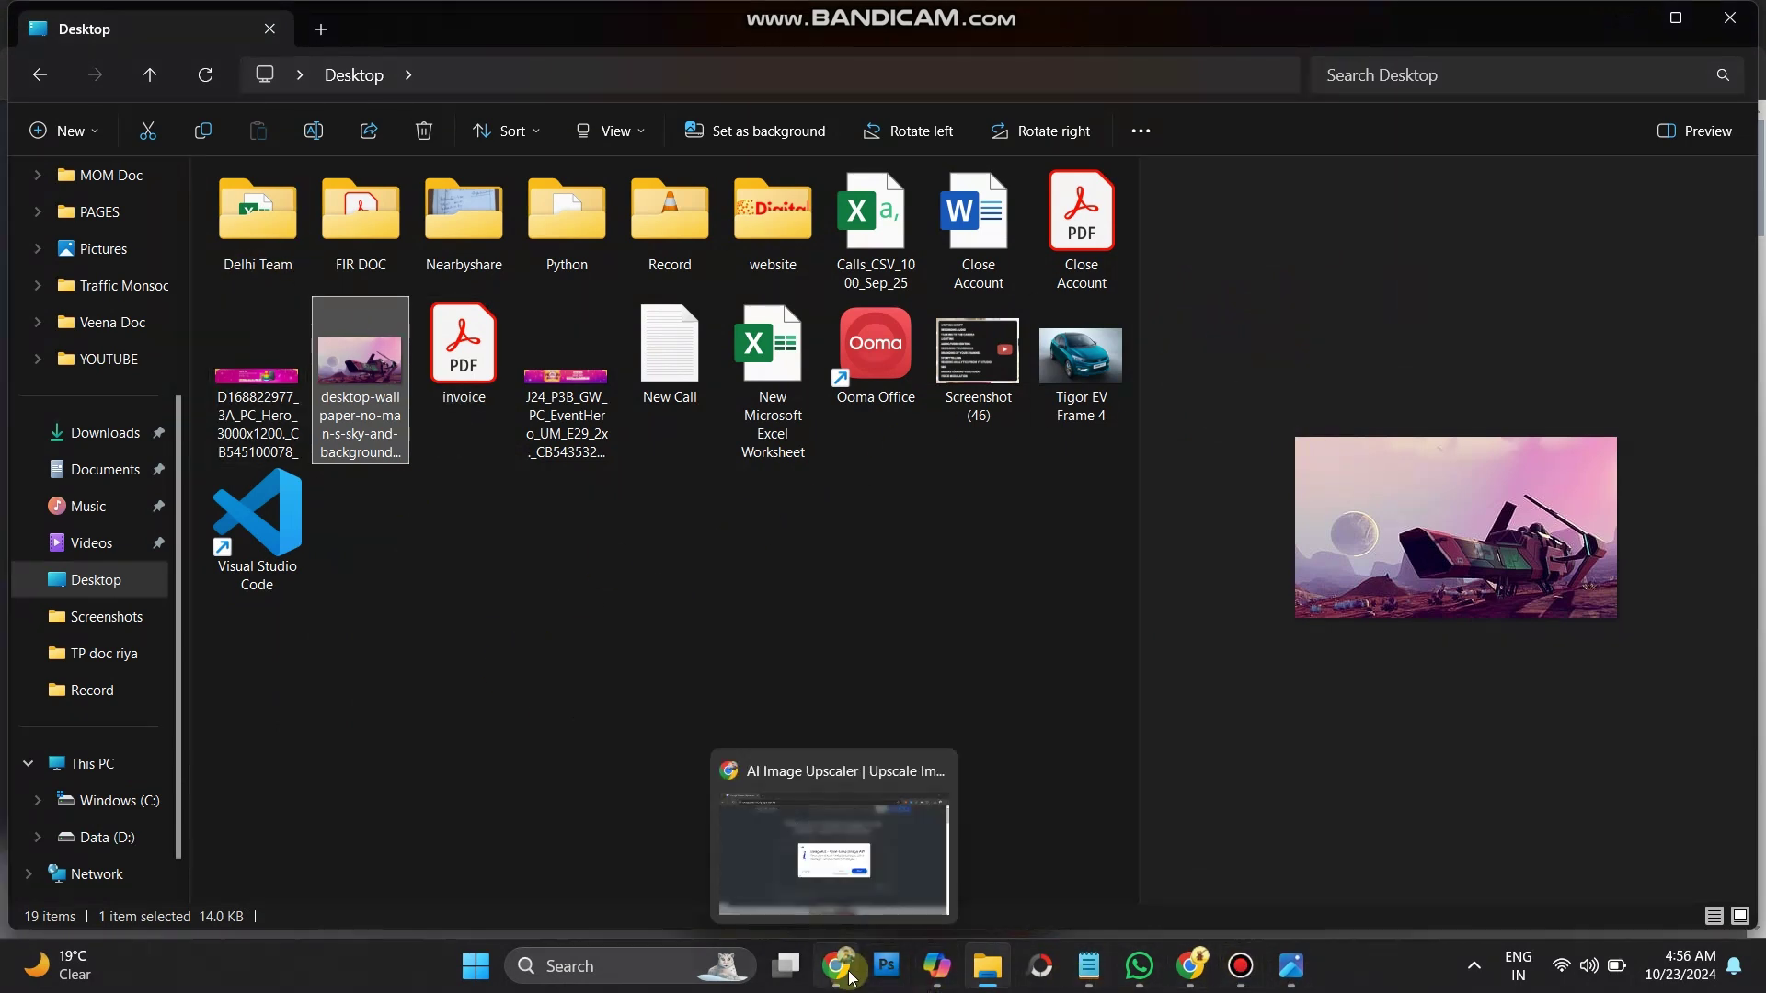
click(854, 878)
click(970, 603)
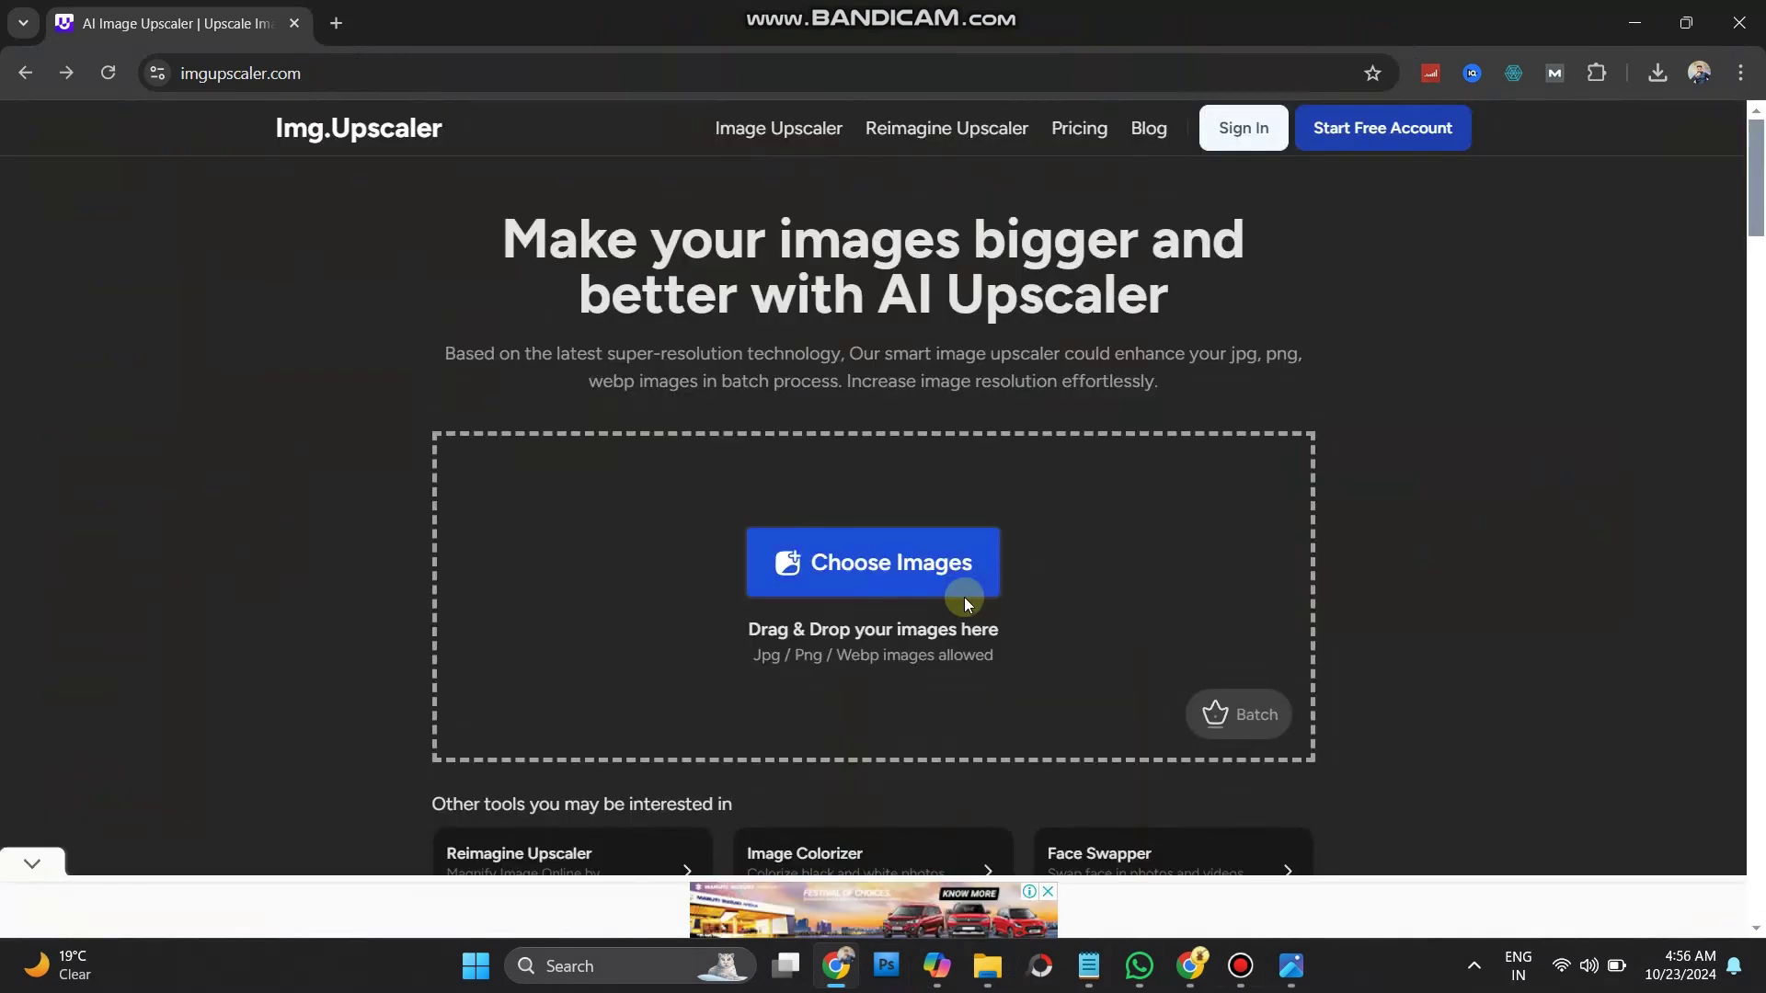
click(762, 561)
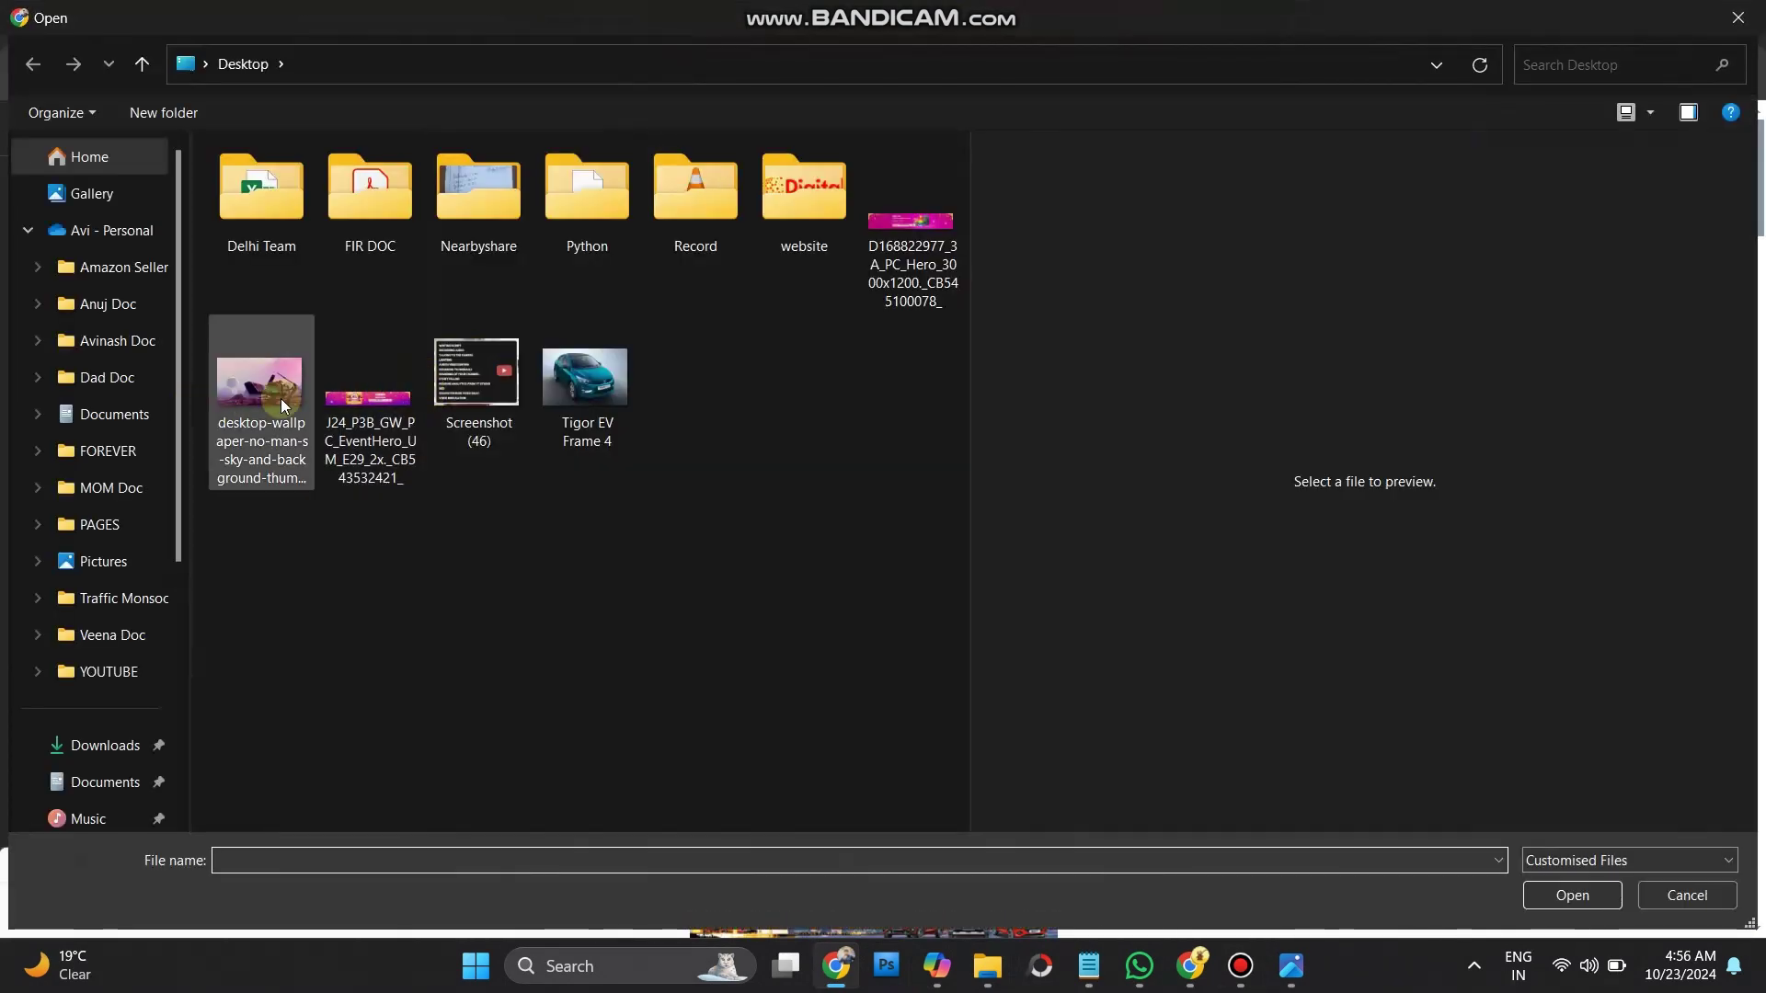
click(267, 400)
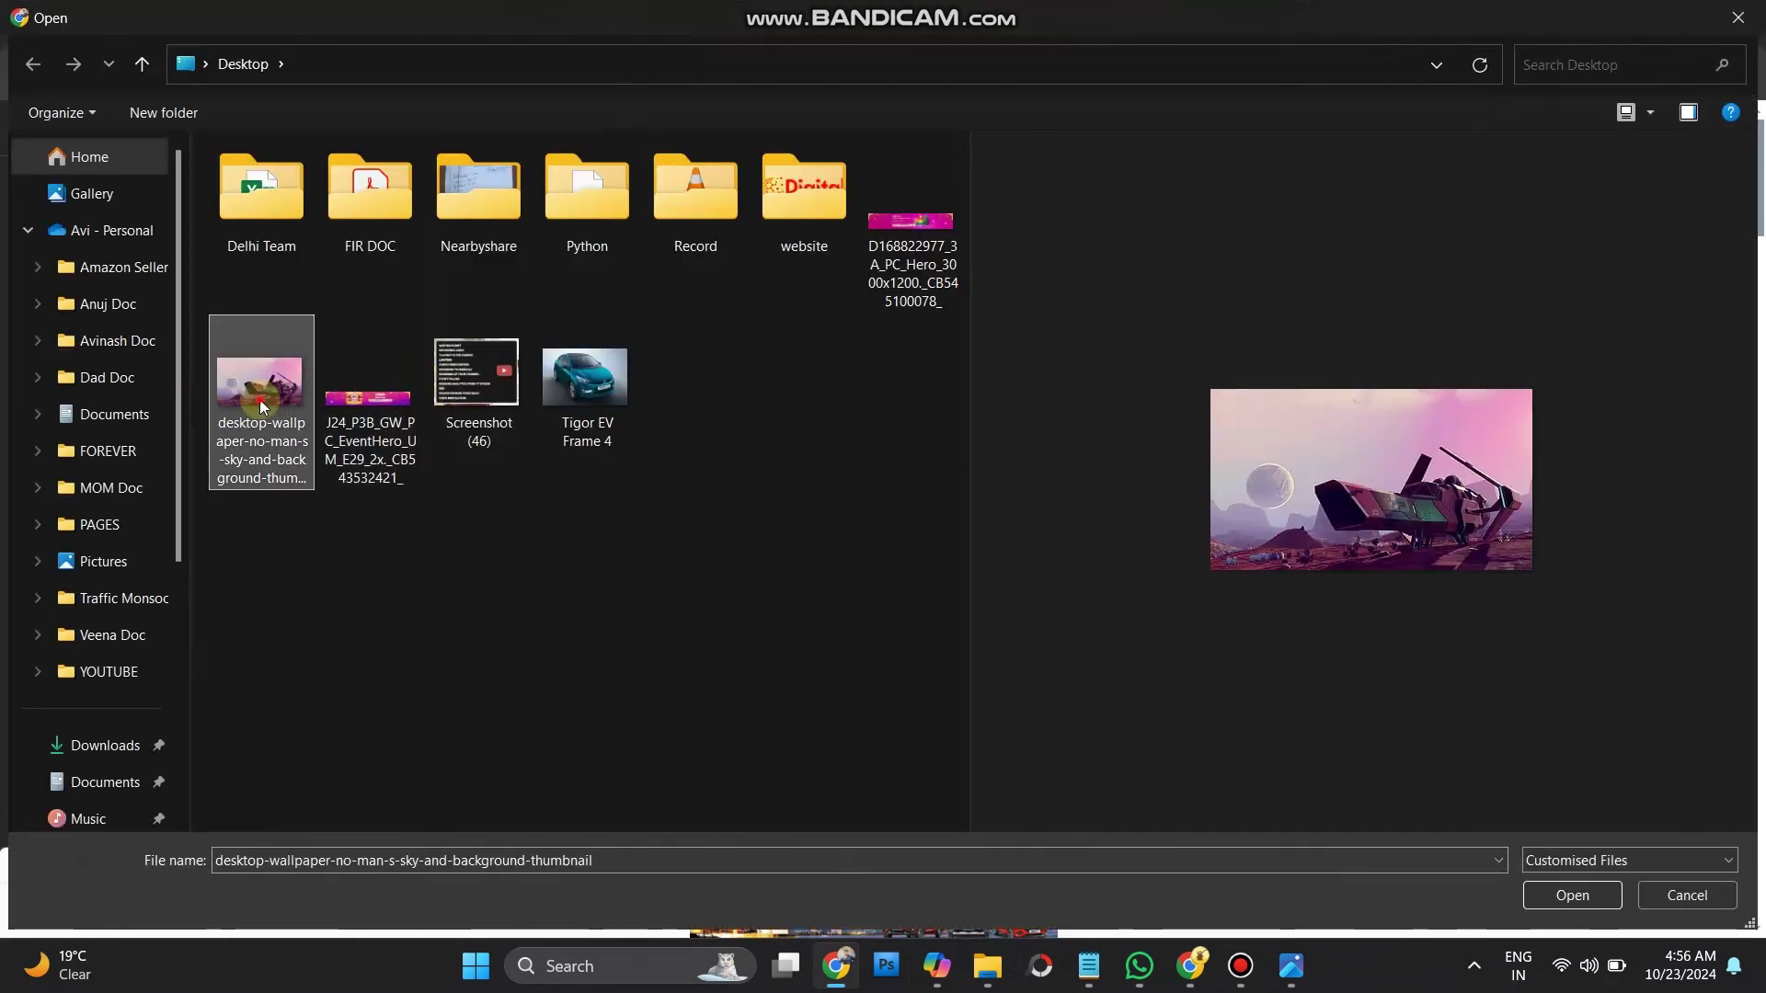
double_click(259, 400)
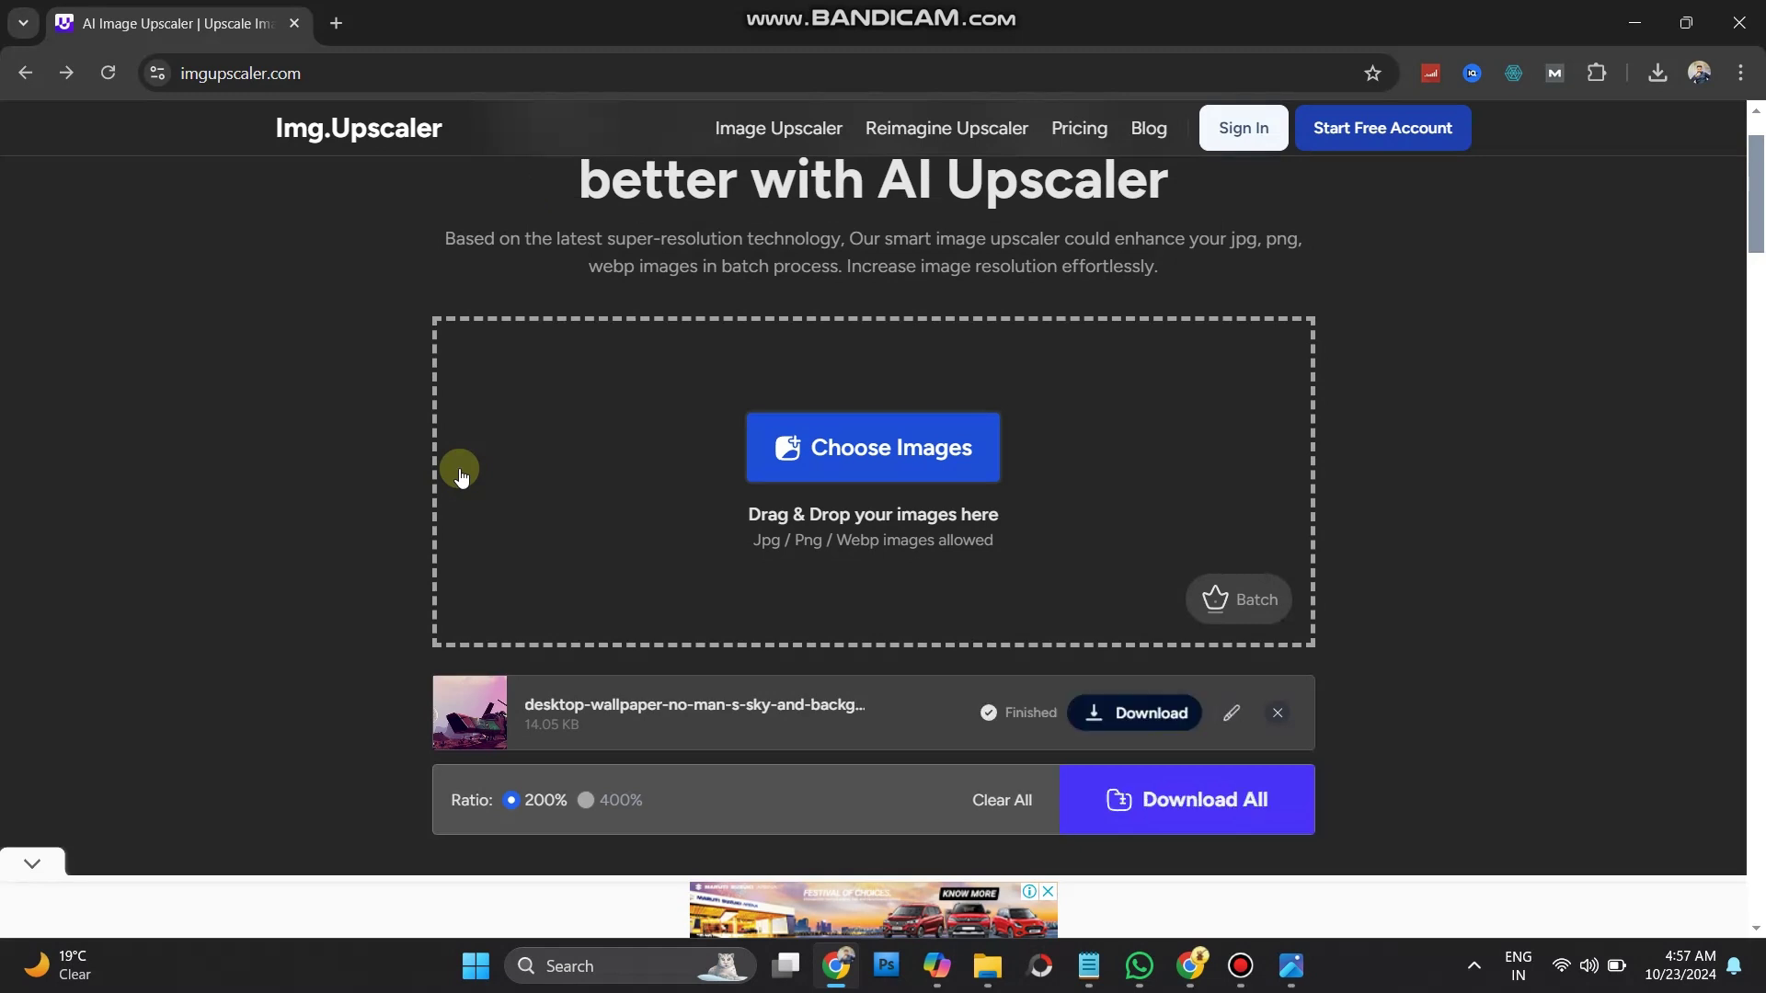
Step: Download the finished upscaled image and open the downloaded file
click(1139, 727)
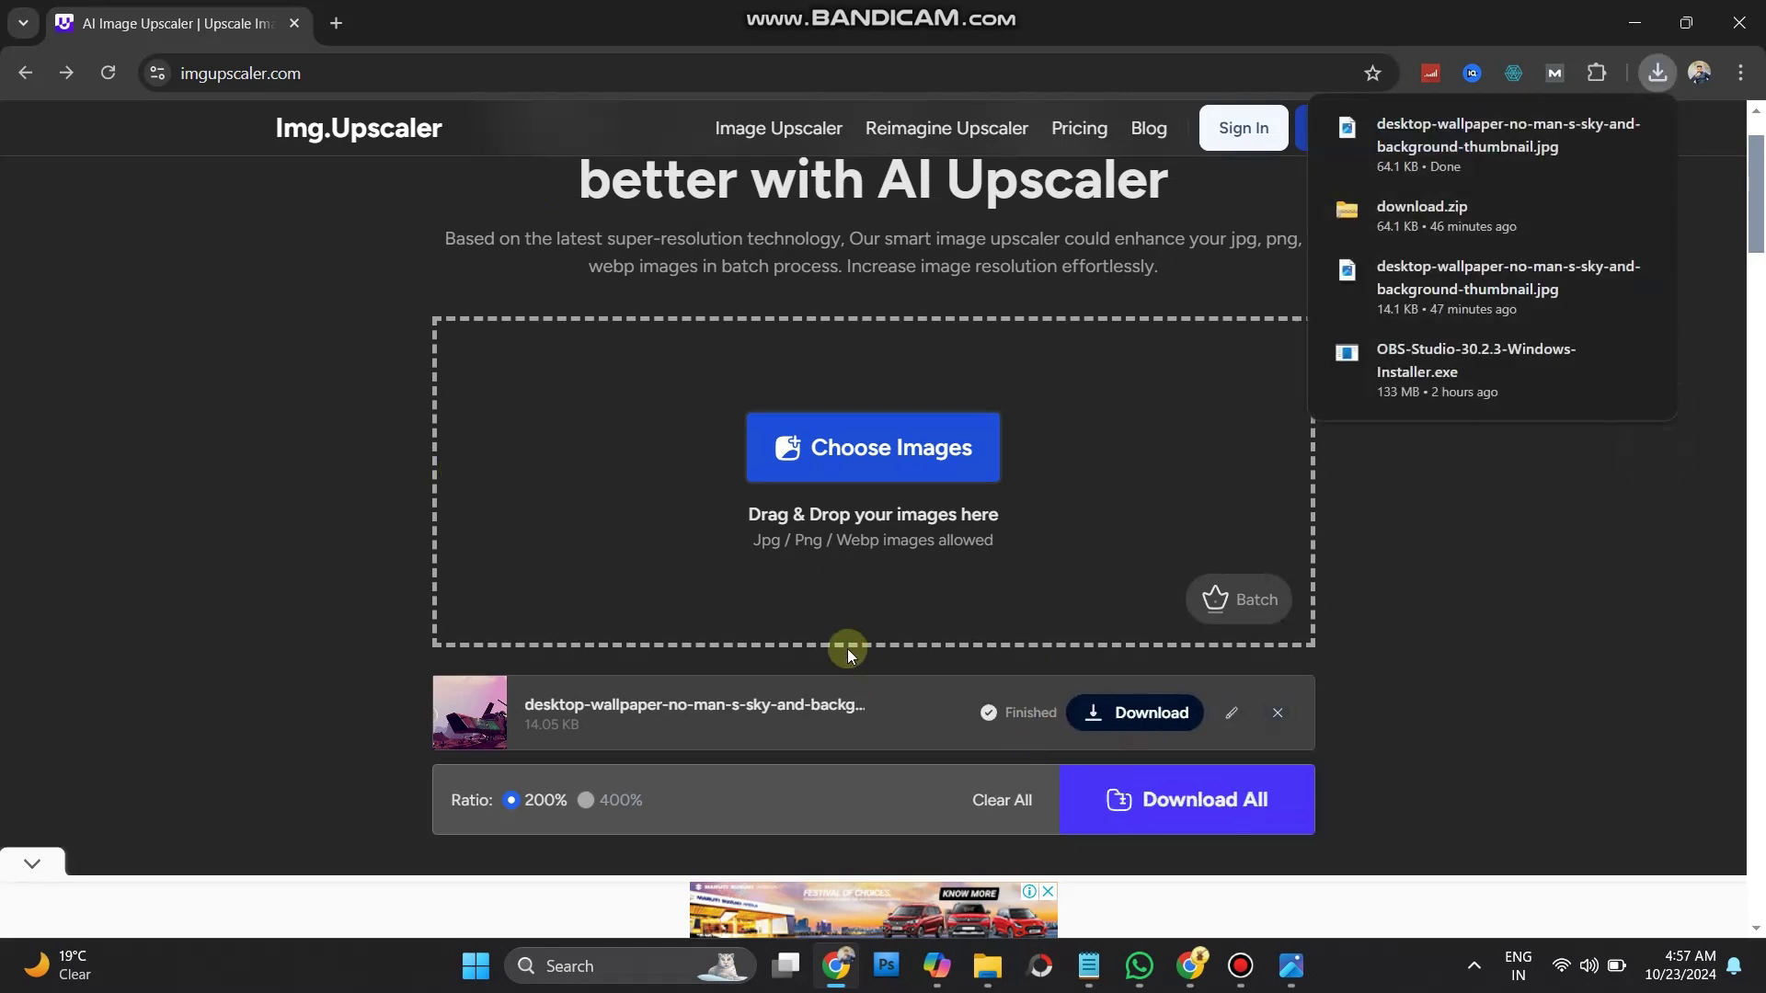
click(1513, 150)
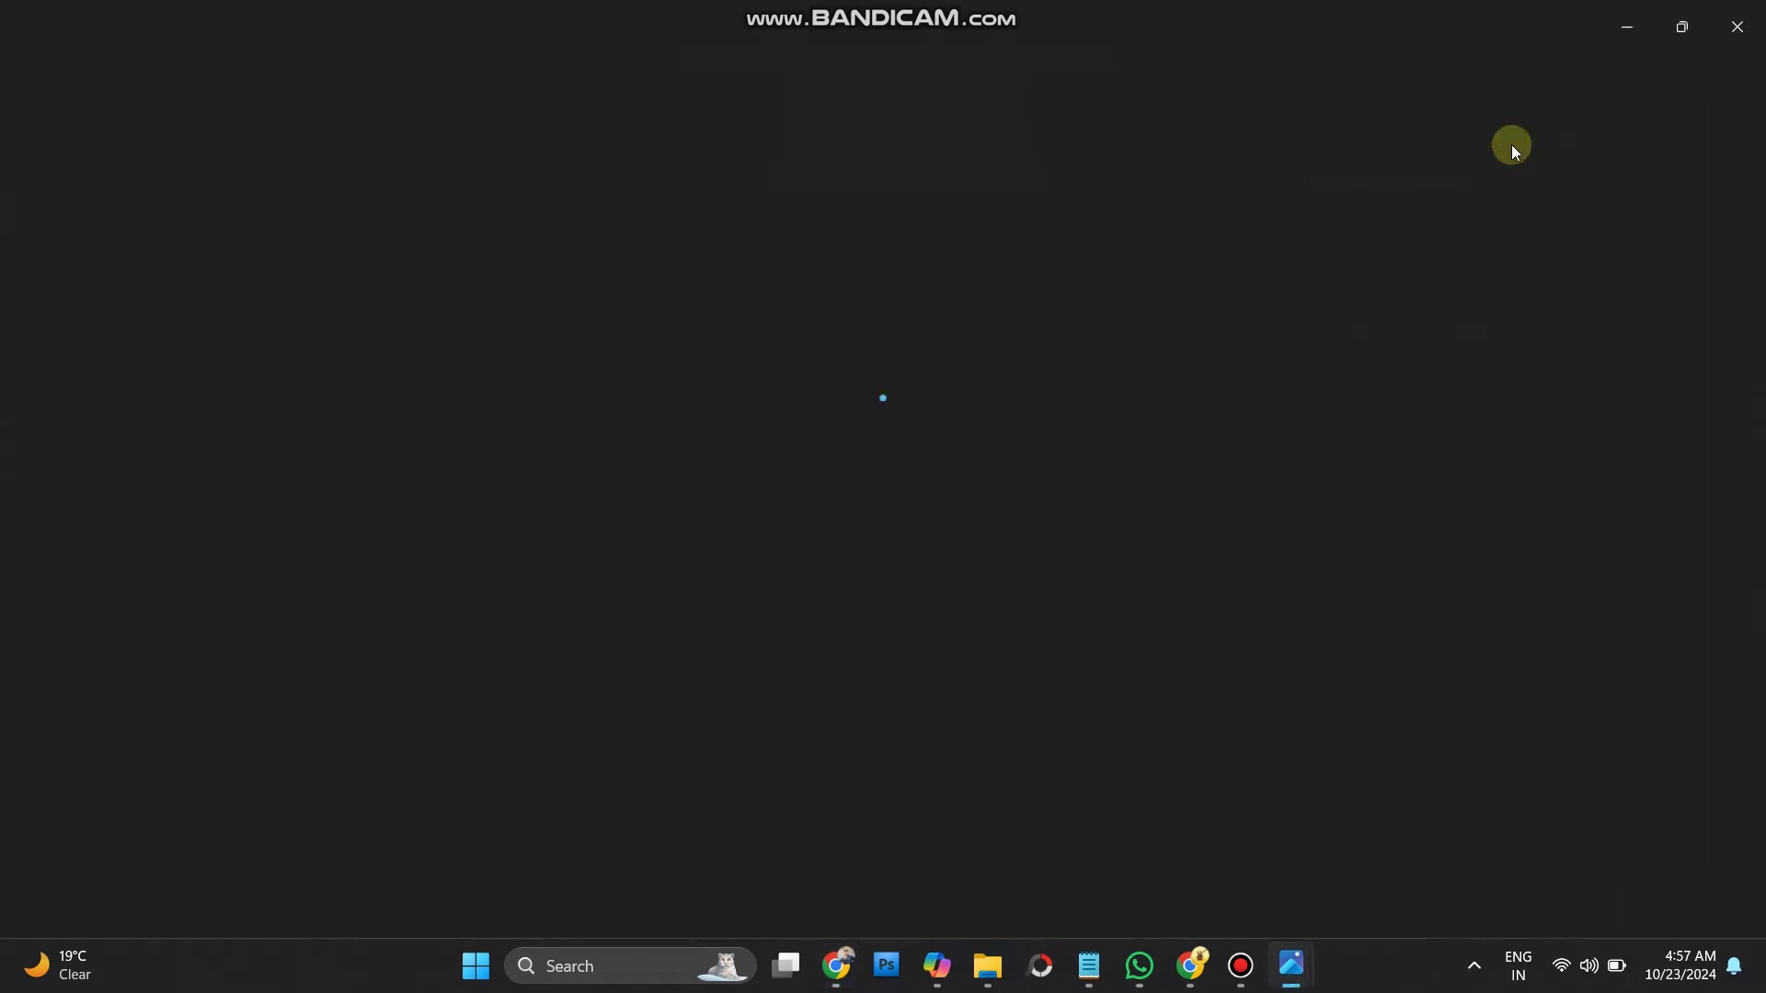
Step: Examine the spaceship's detail in the upscaled image at high magnification
scroll(987, 473, up, 4)
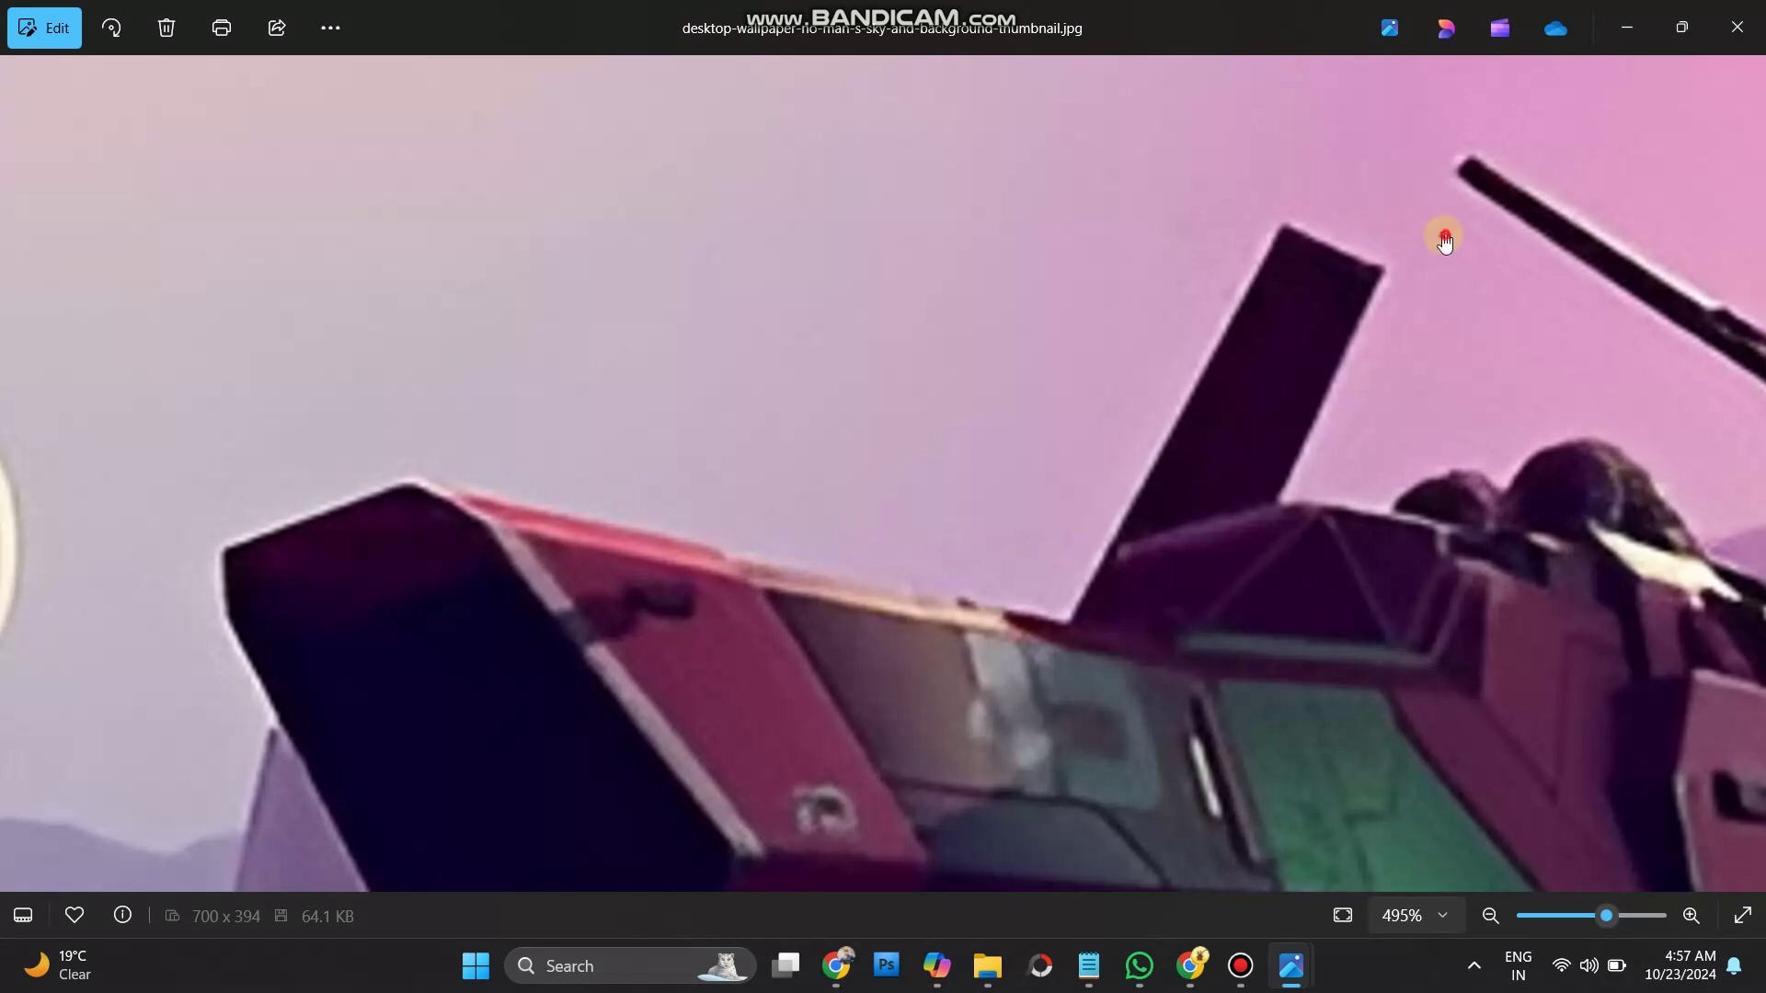
drag(1445, 241, 947, 500)
scroll(948, 512, down, 3)
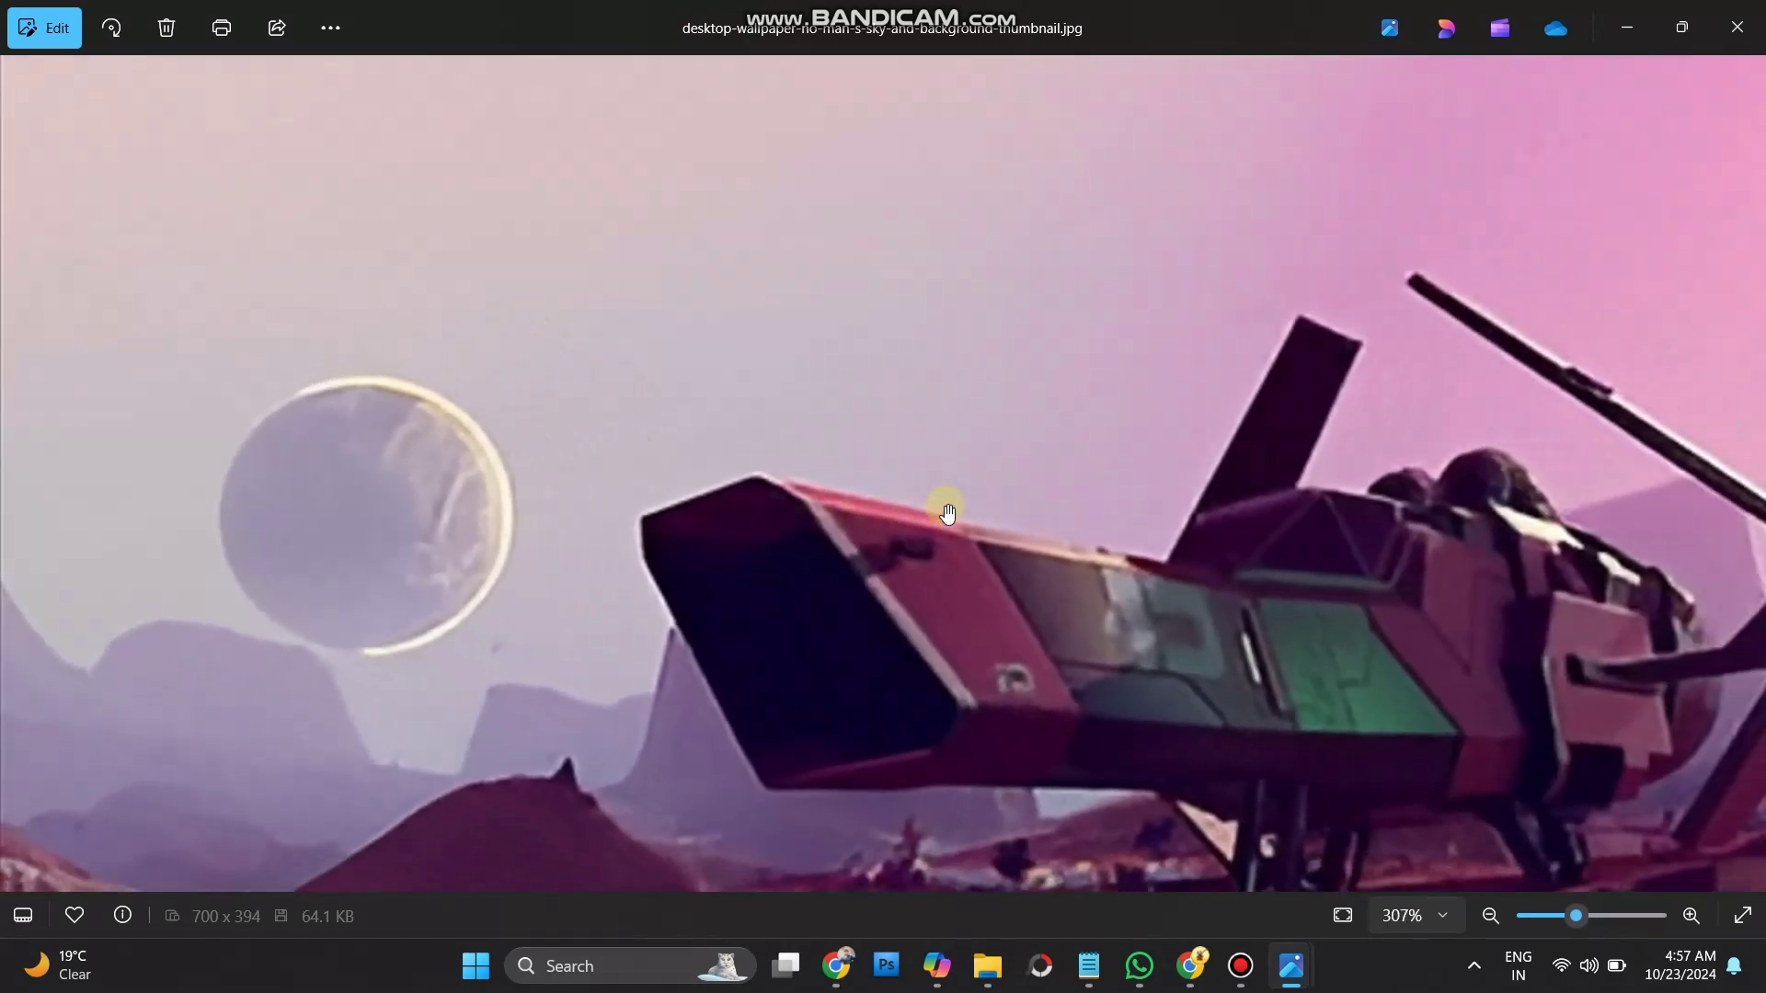
scroll(949, 512, down, 1)
Step: Restore the upscaled image's window, narrow it to less than half the screen and stretch it to full height at the left edge
click(1676, 28)
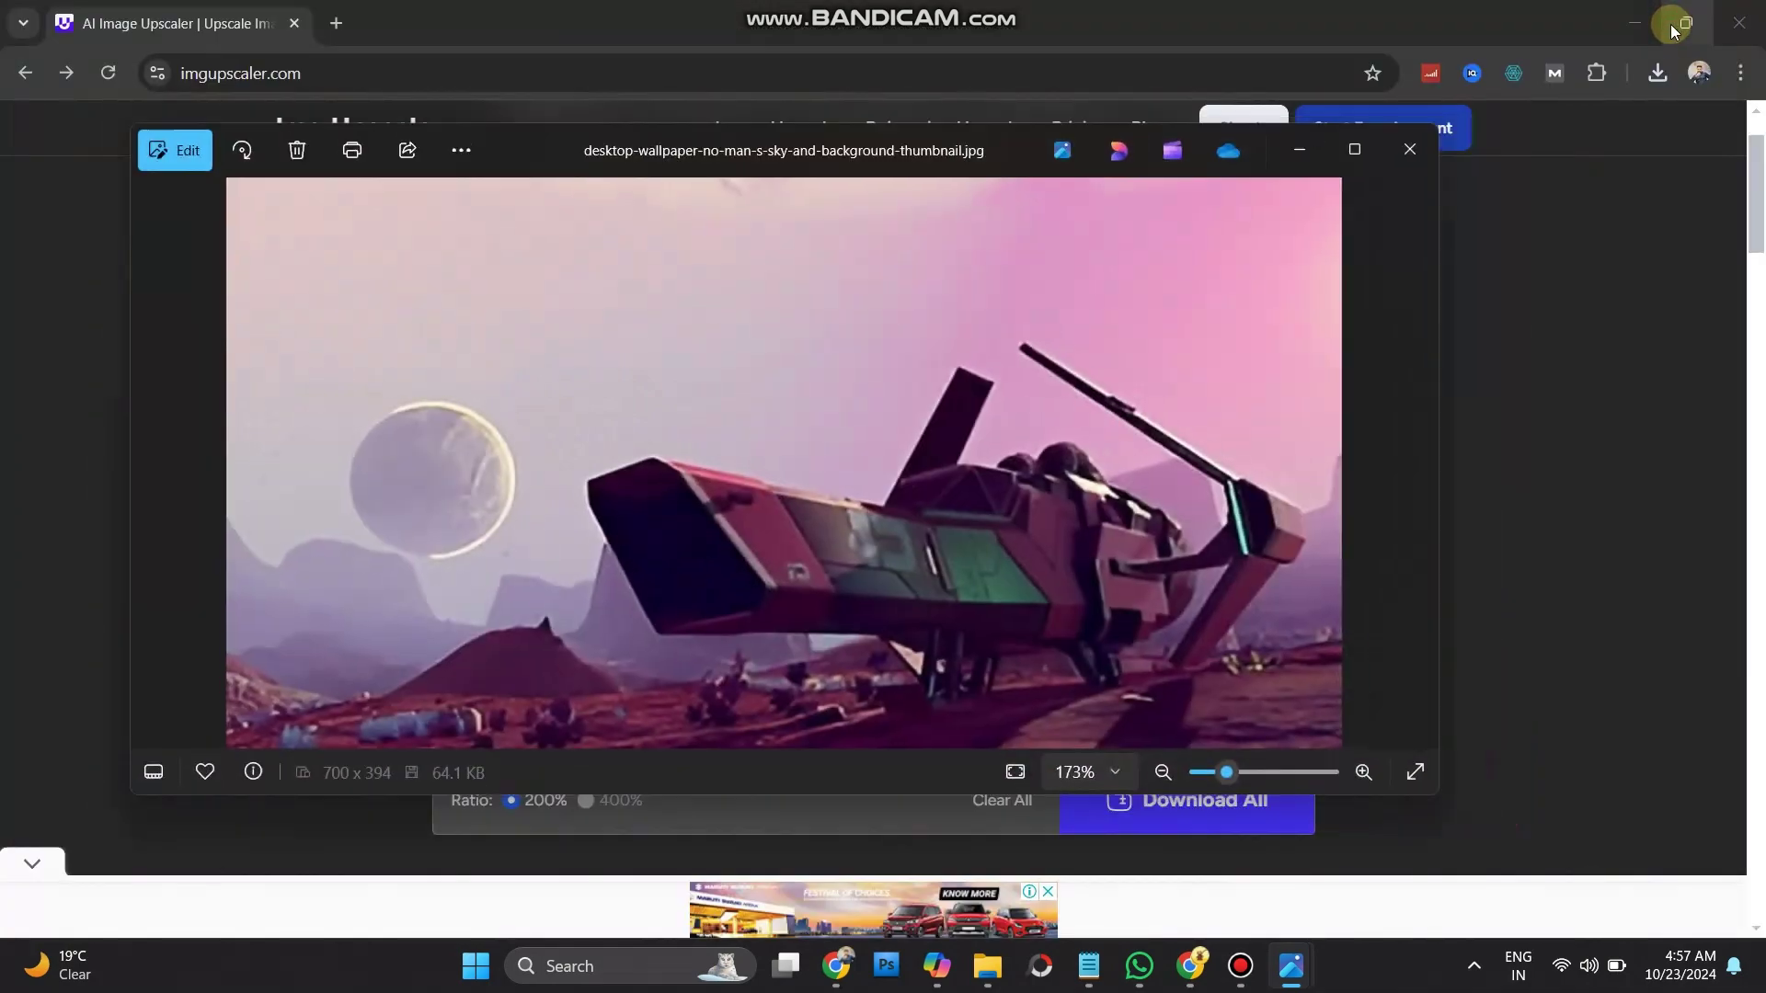
click(1358, 143)
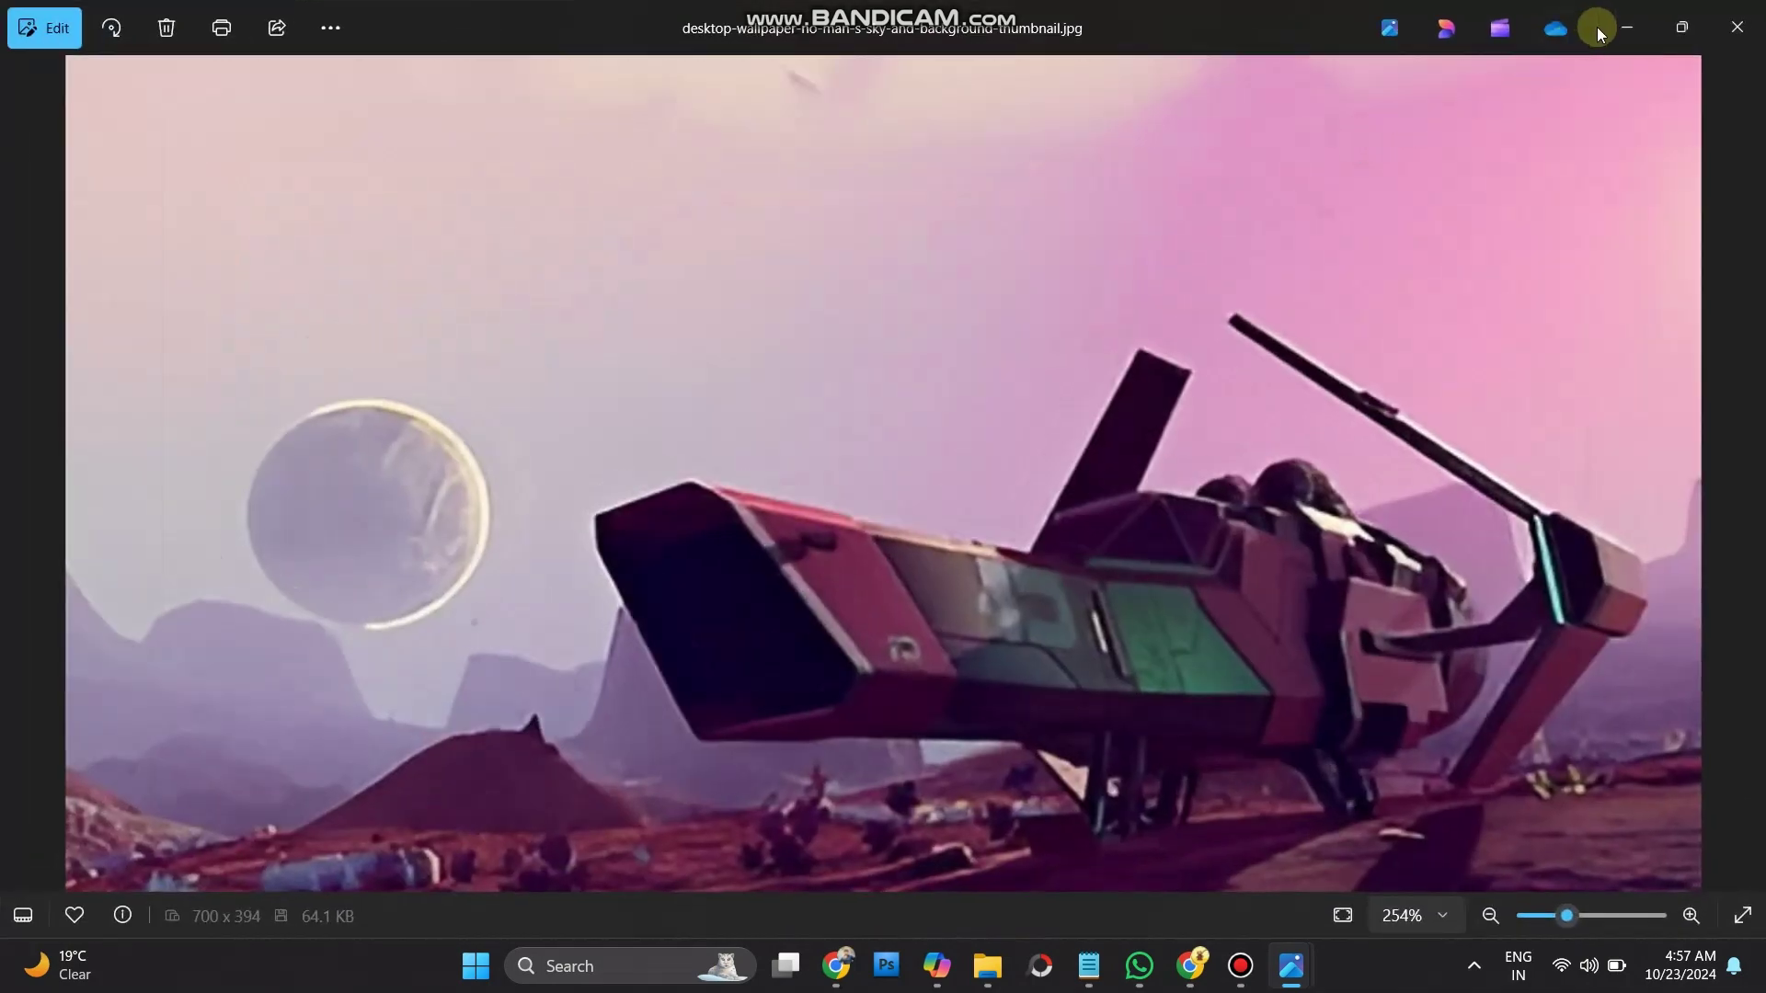
click(1681, 27)
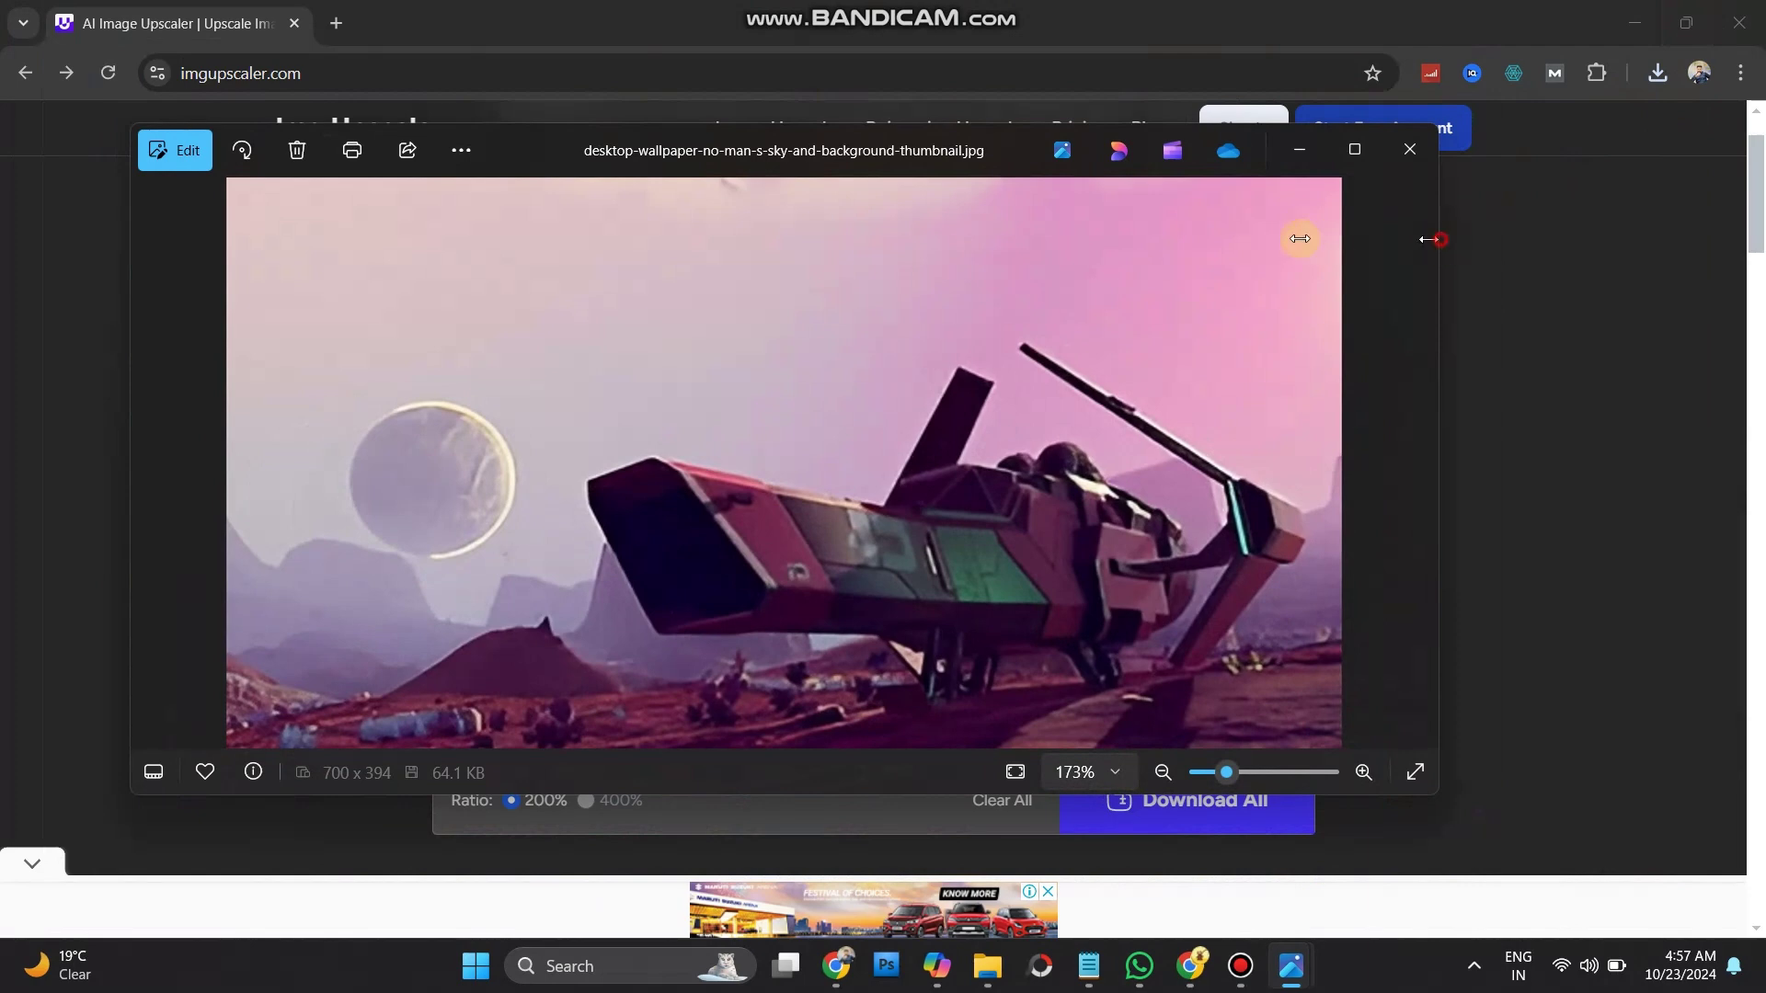
drag(1429, 239, 872, 241)
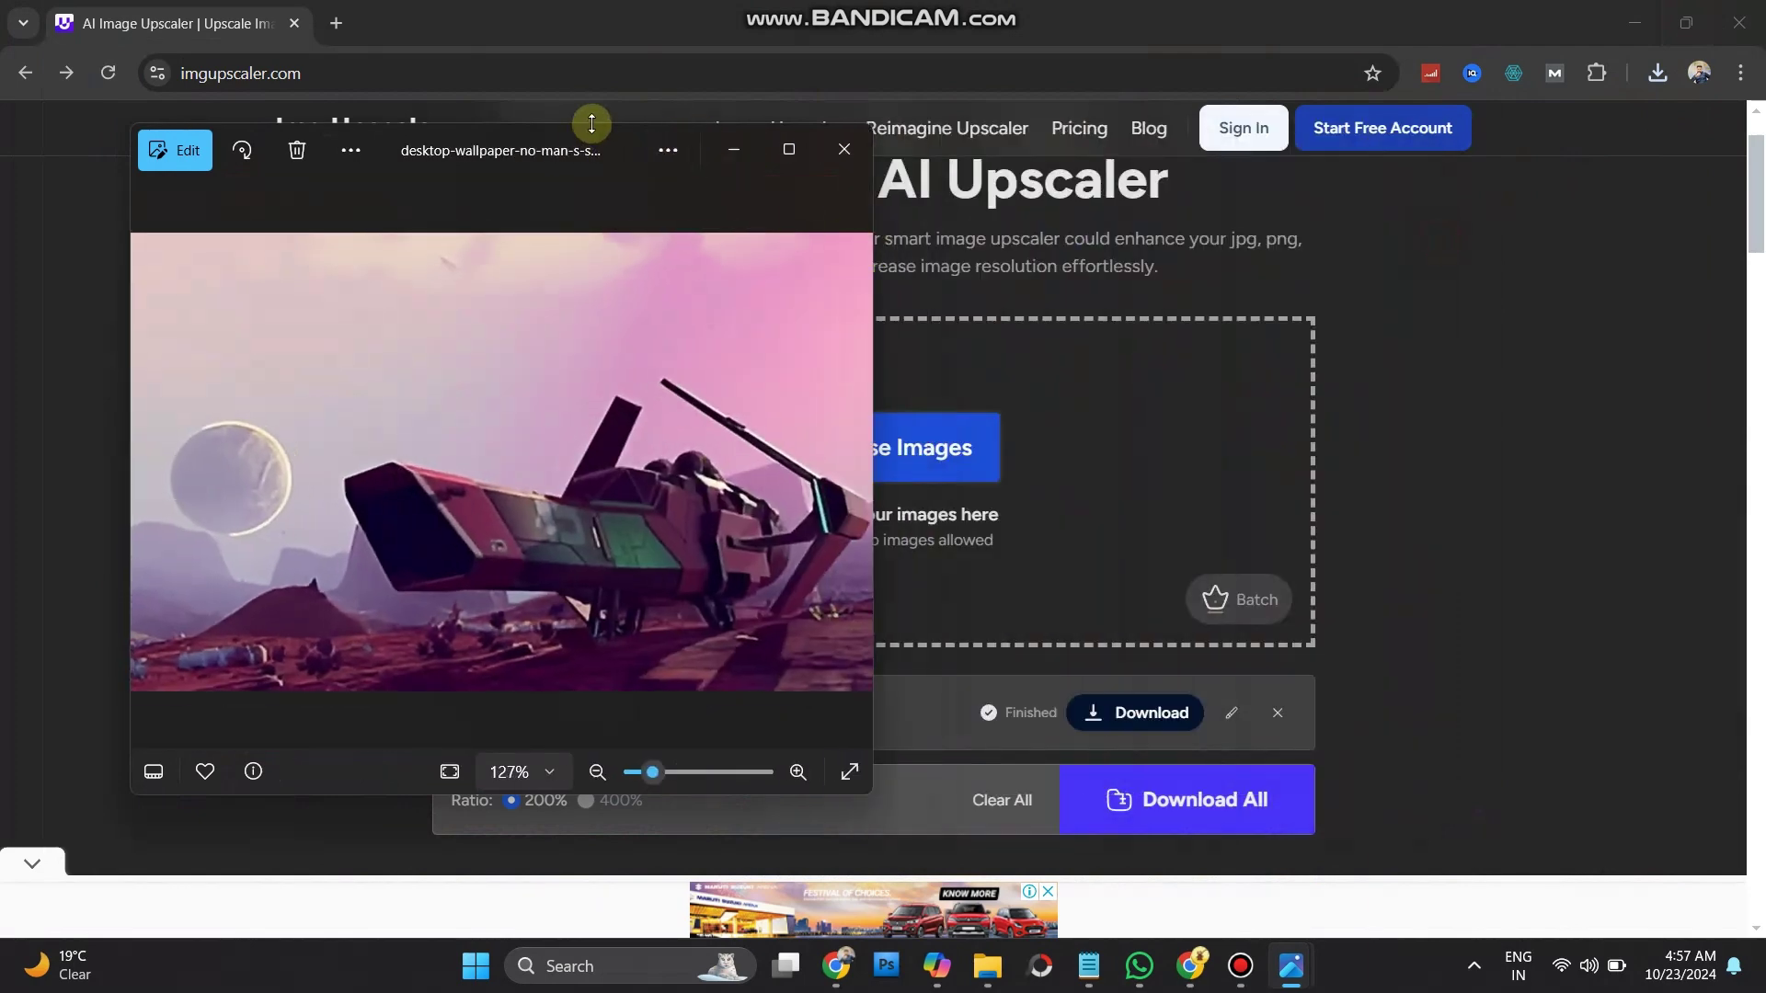
drag(591, 123, 509, 16)
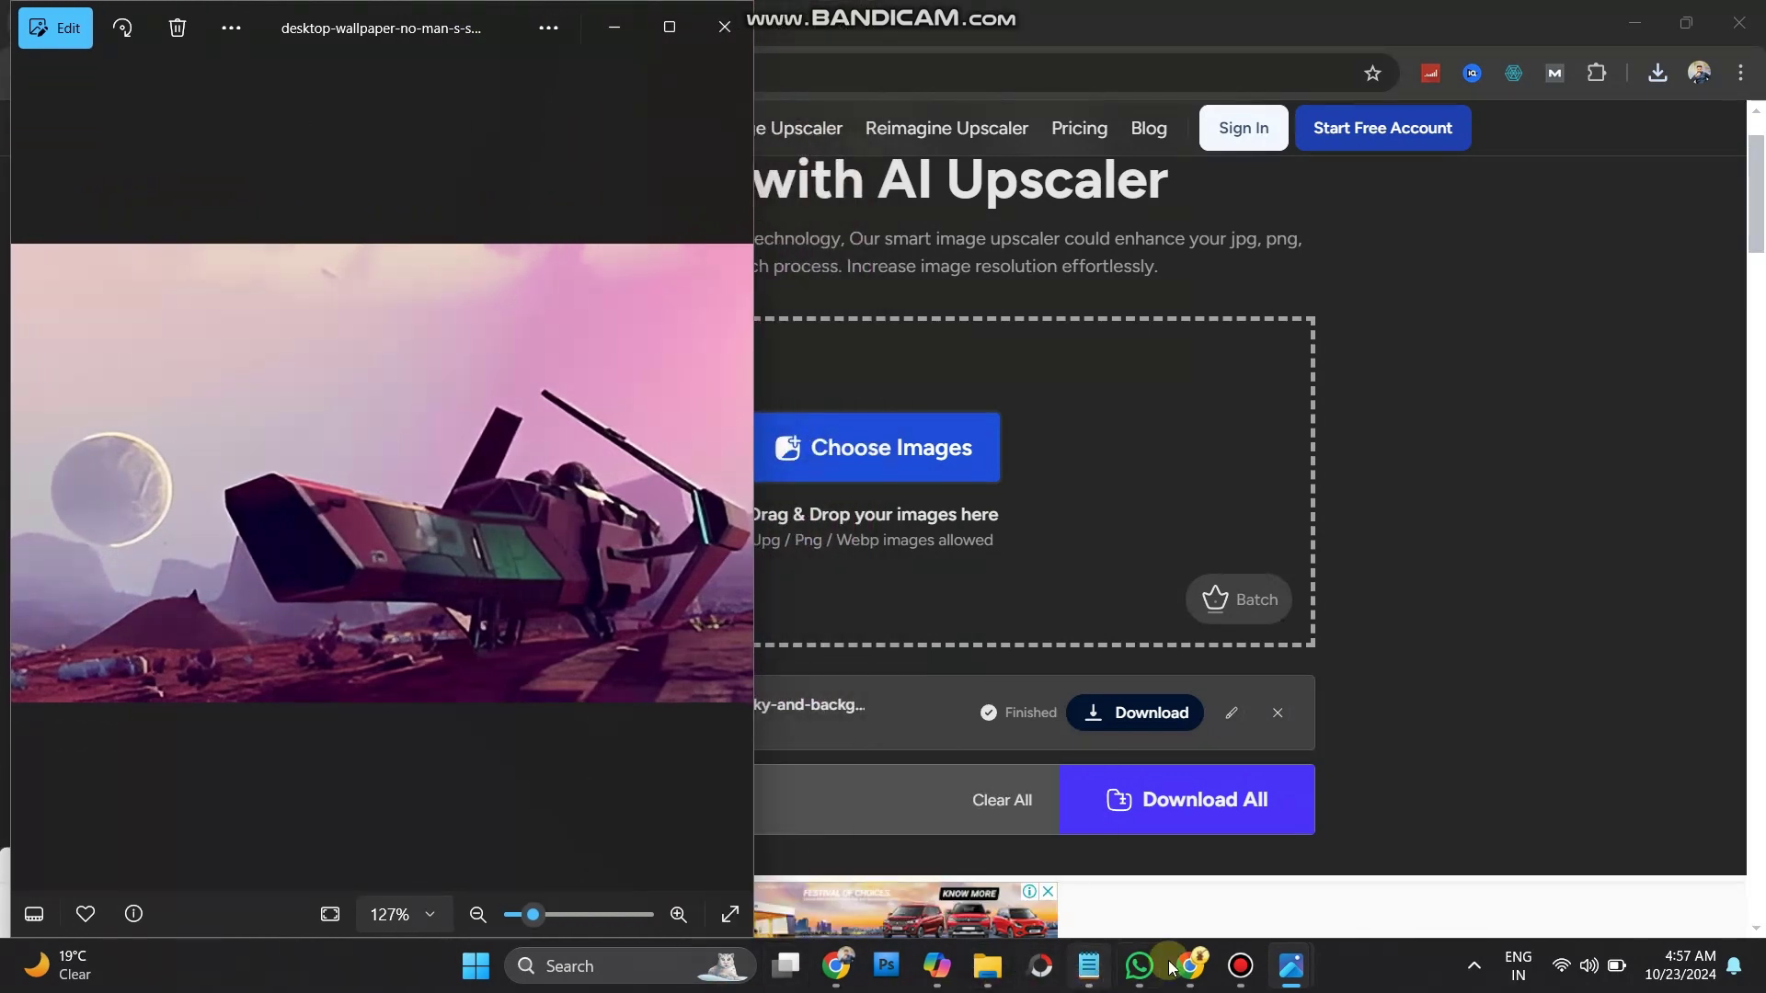
Step: Bring up the original 350 x 197 image's window and snap it to the right half of the screen
mouse_move(1296, 970)
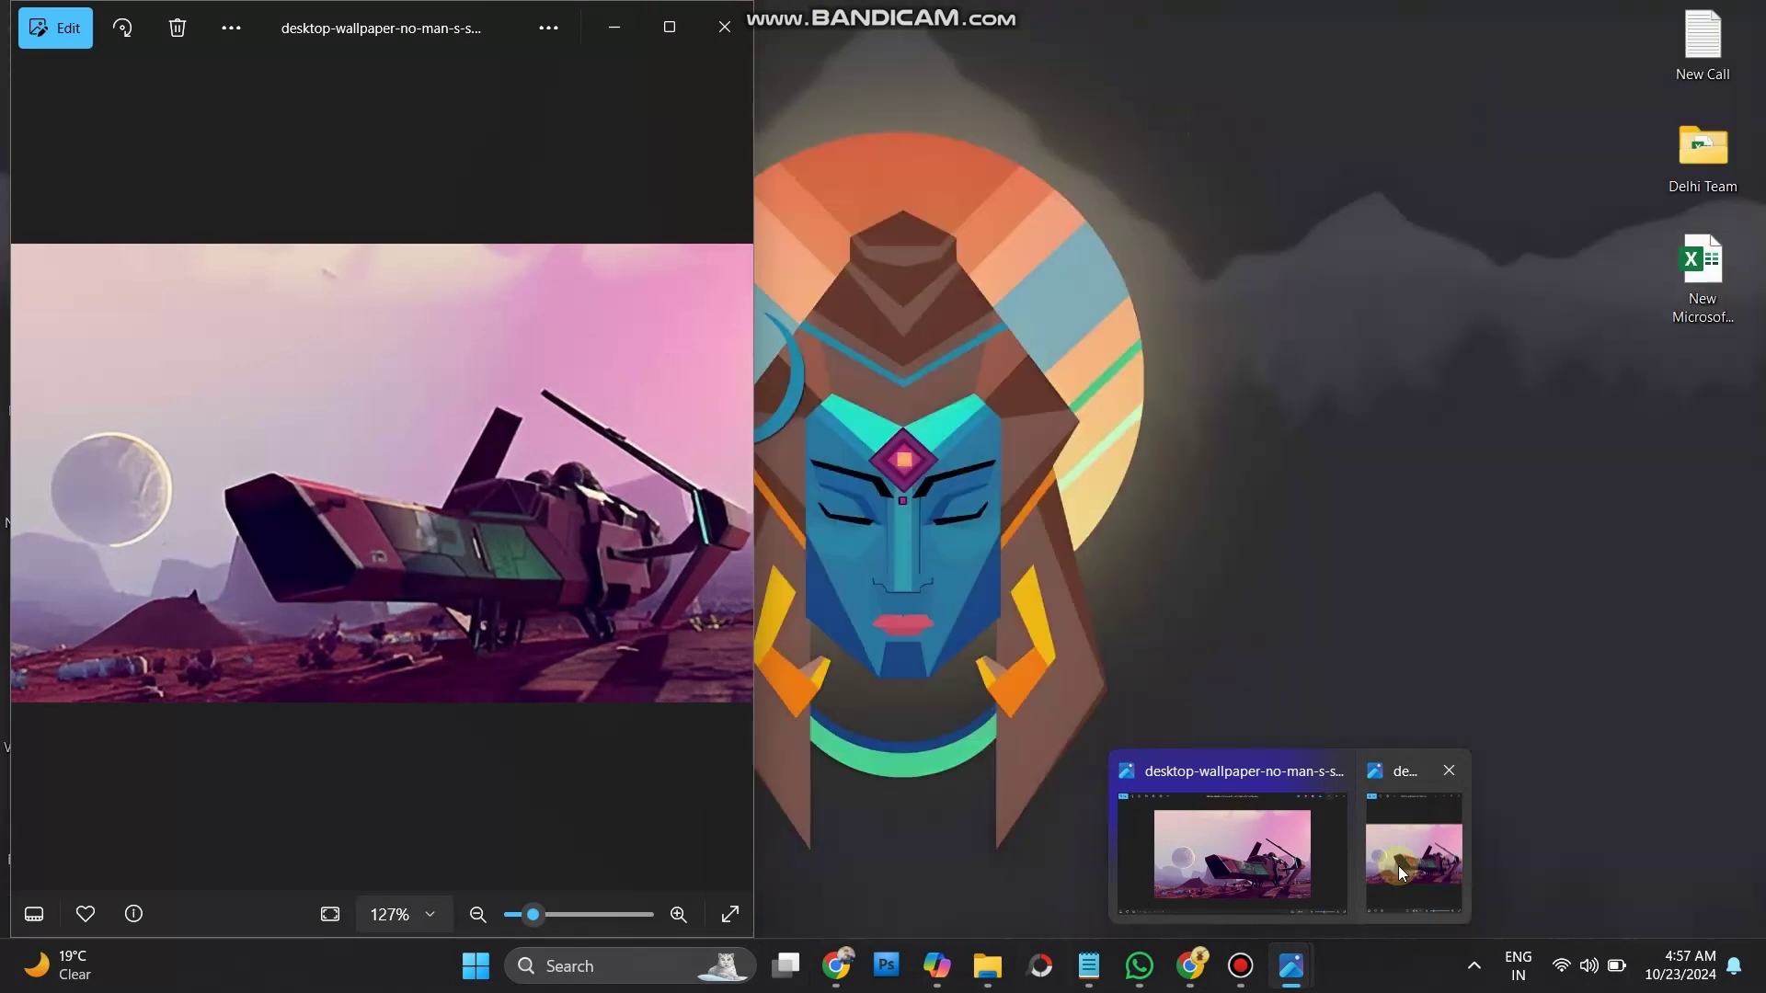
click(1398, 866)
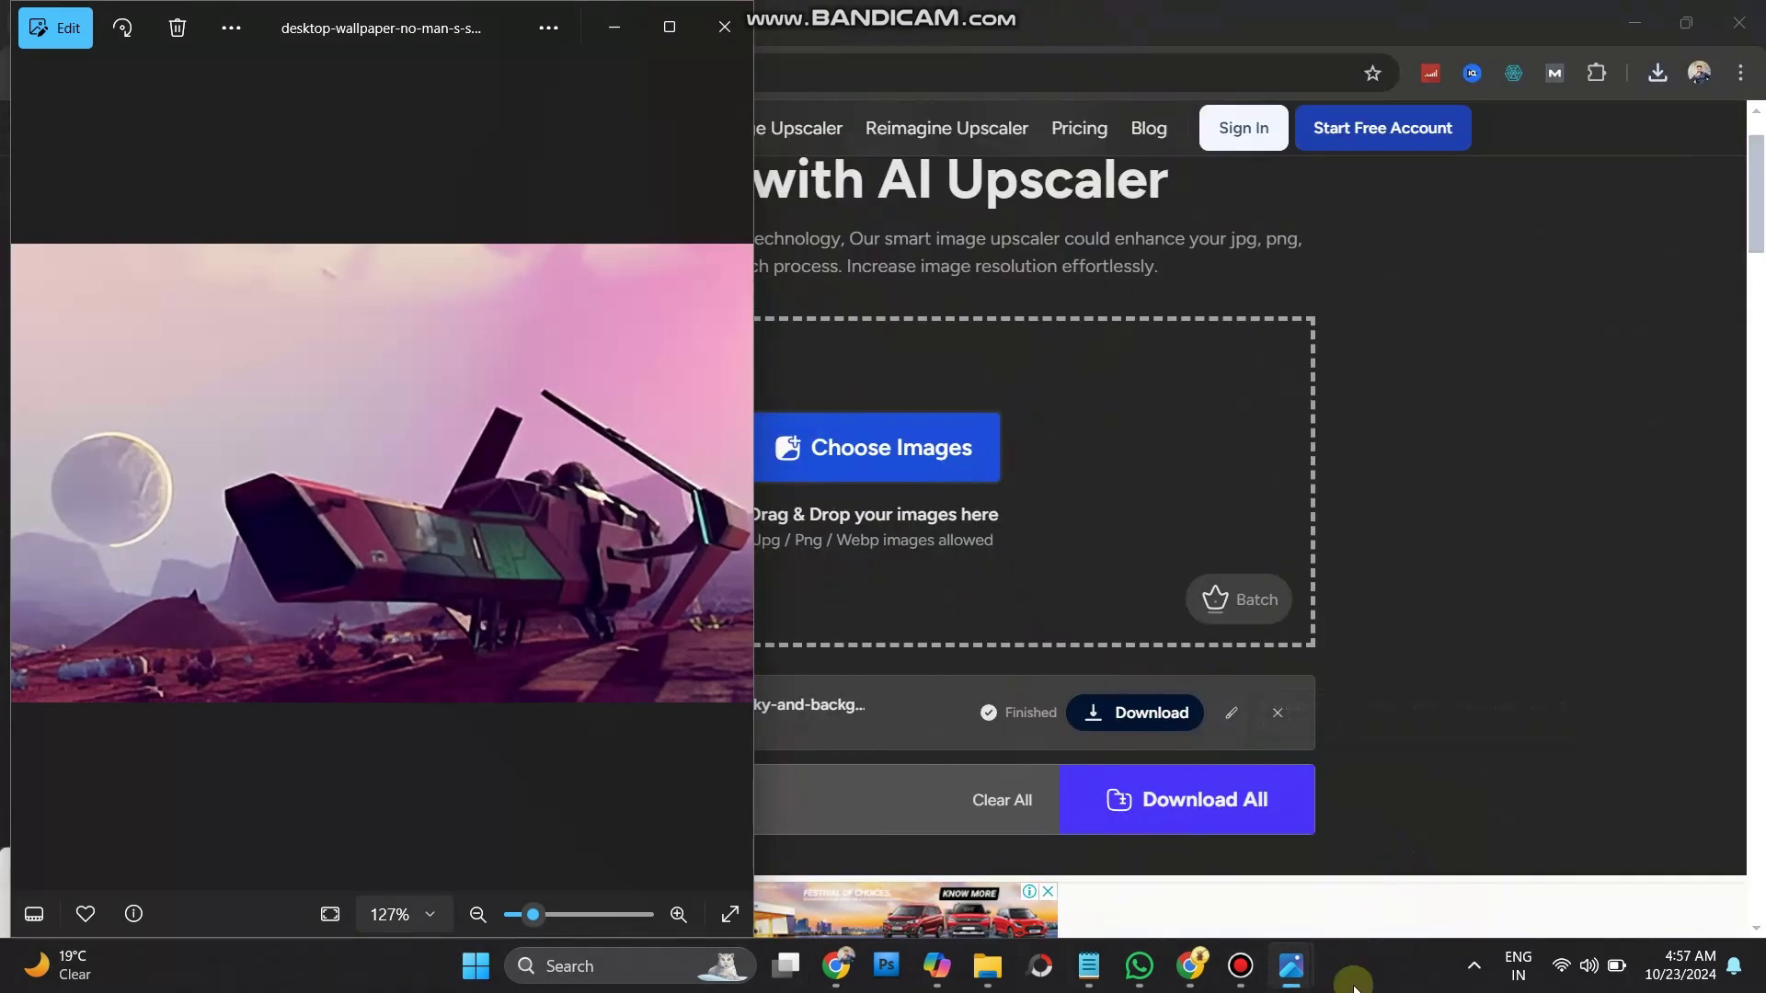
mouse_move(1291, 966)
click(1252, 852)
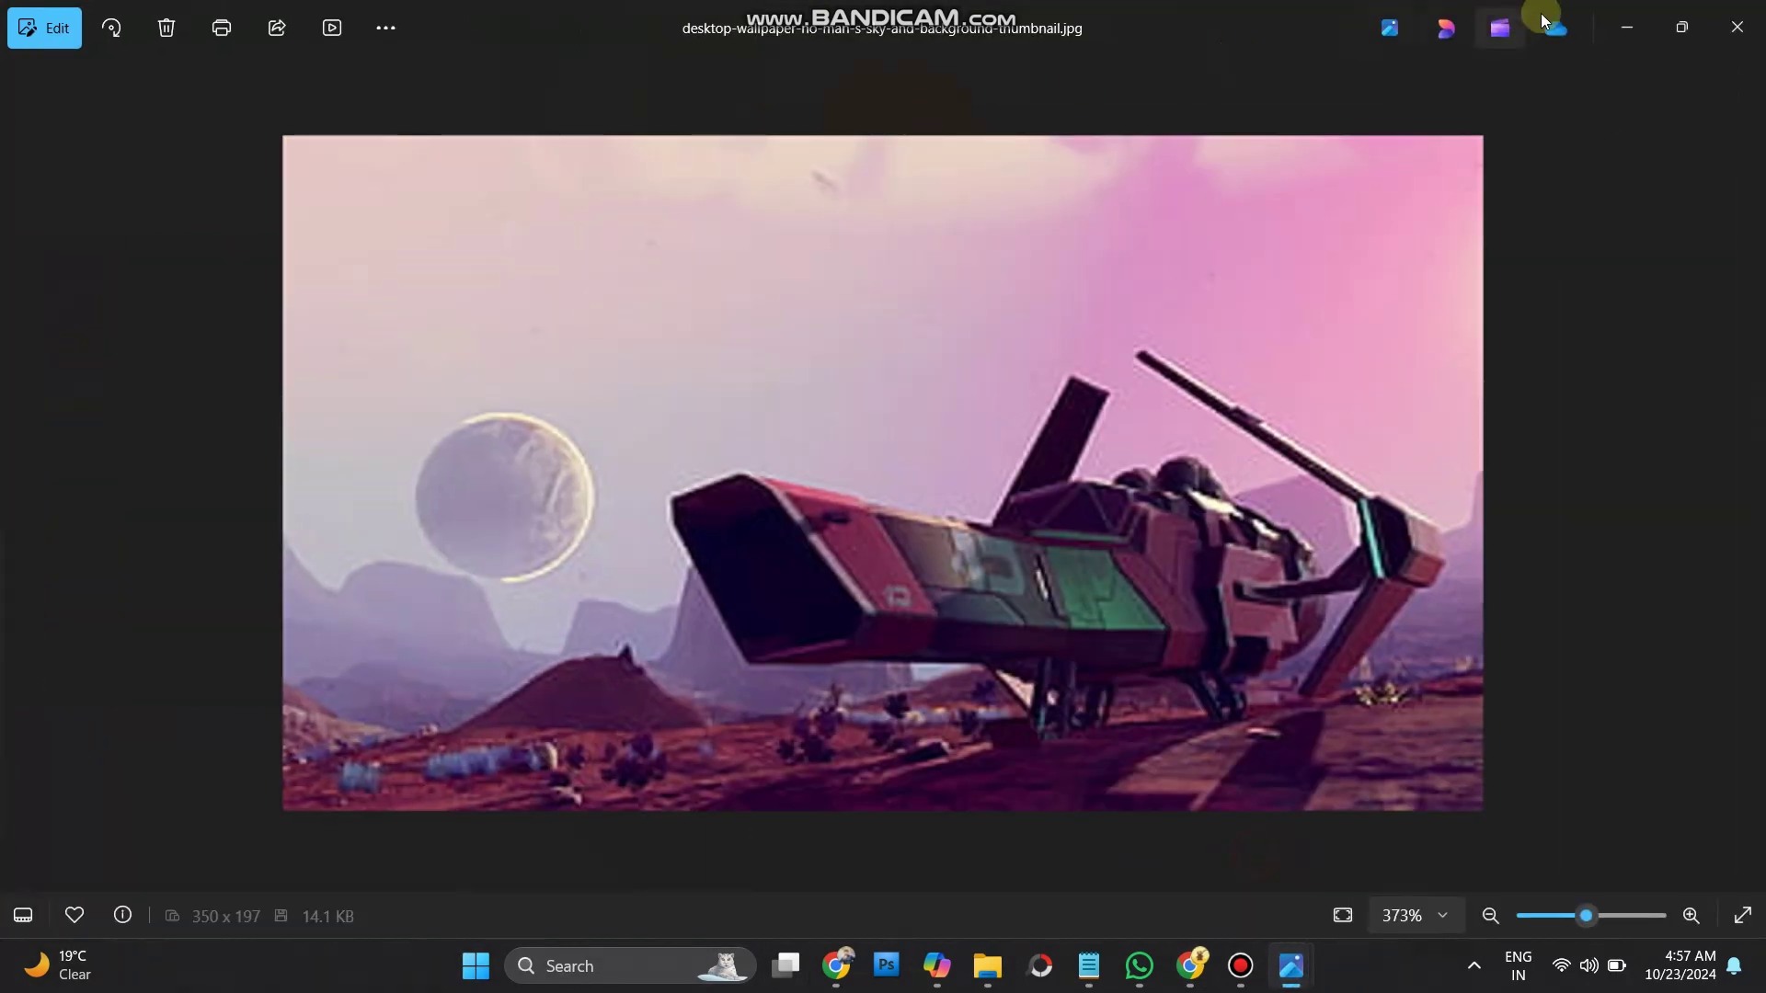
click(1682, 26)
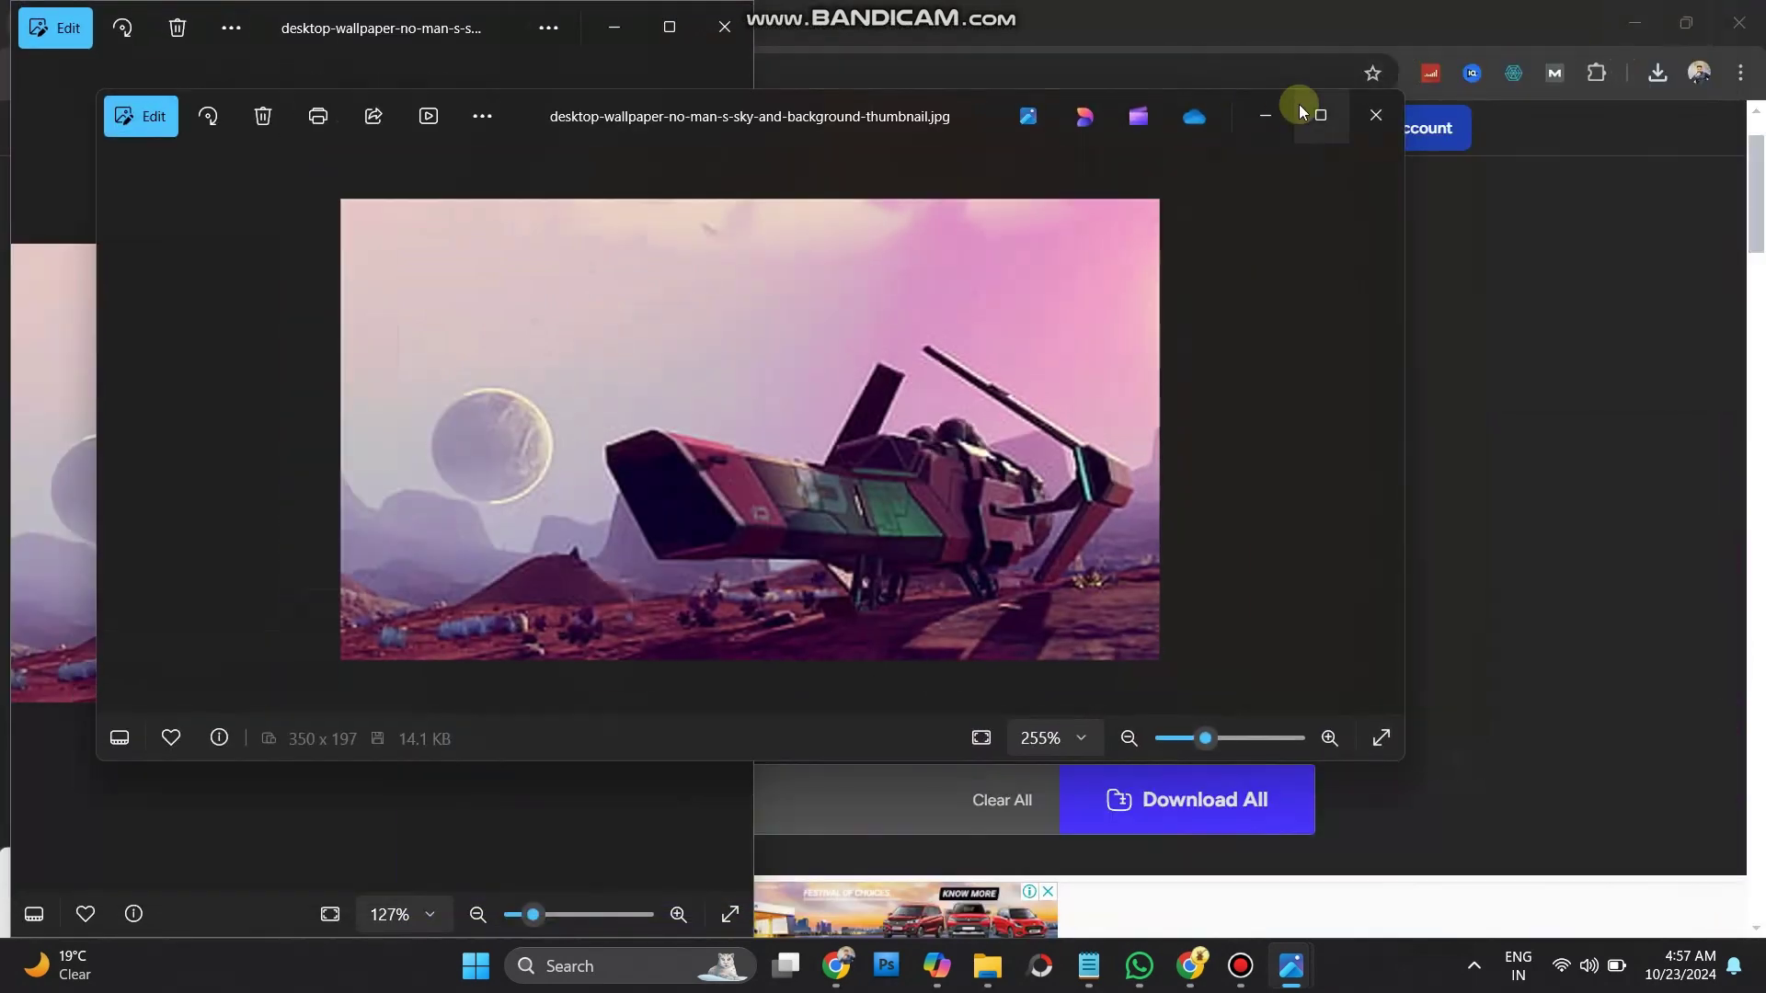
drag(826, 120, 1220, 28)
drag(1011, 31, 778, 9)
drag(954, 25, 765, 79)
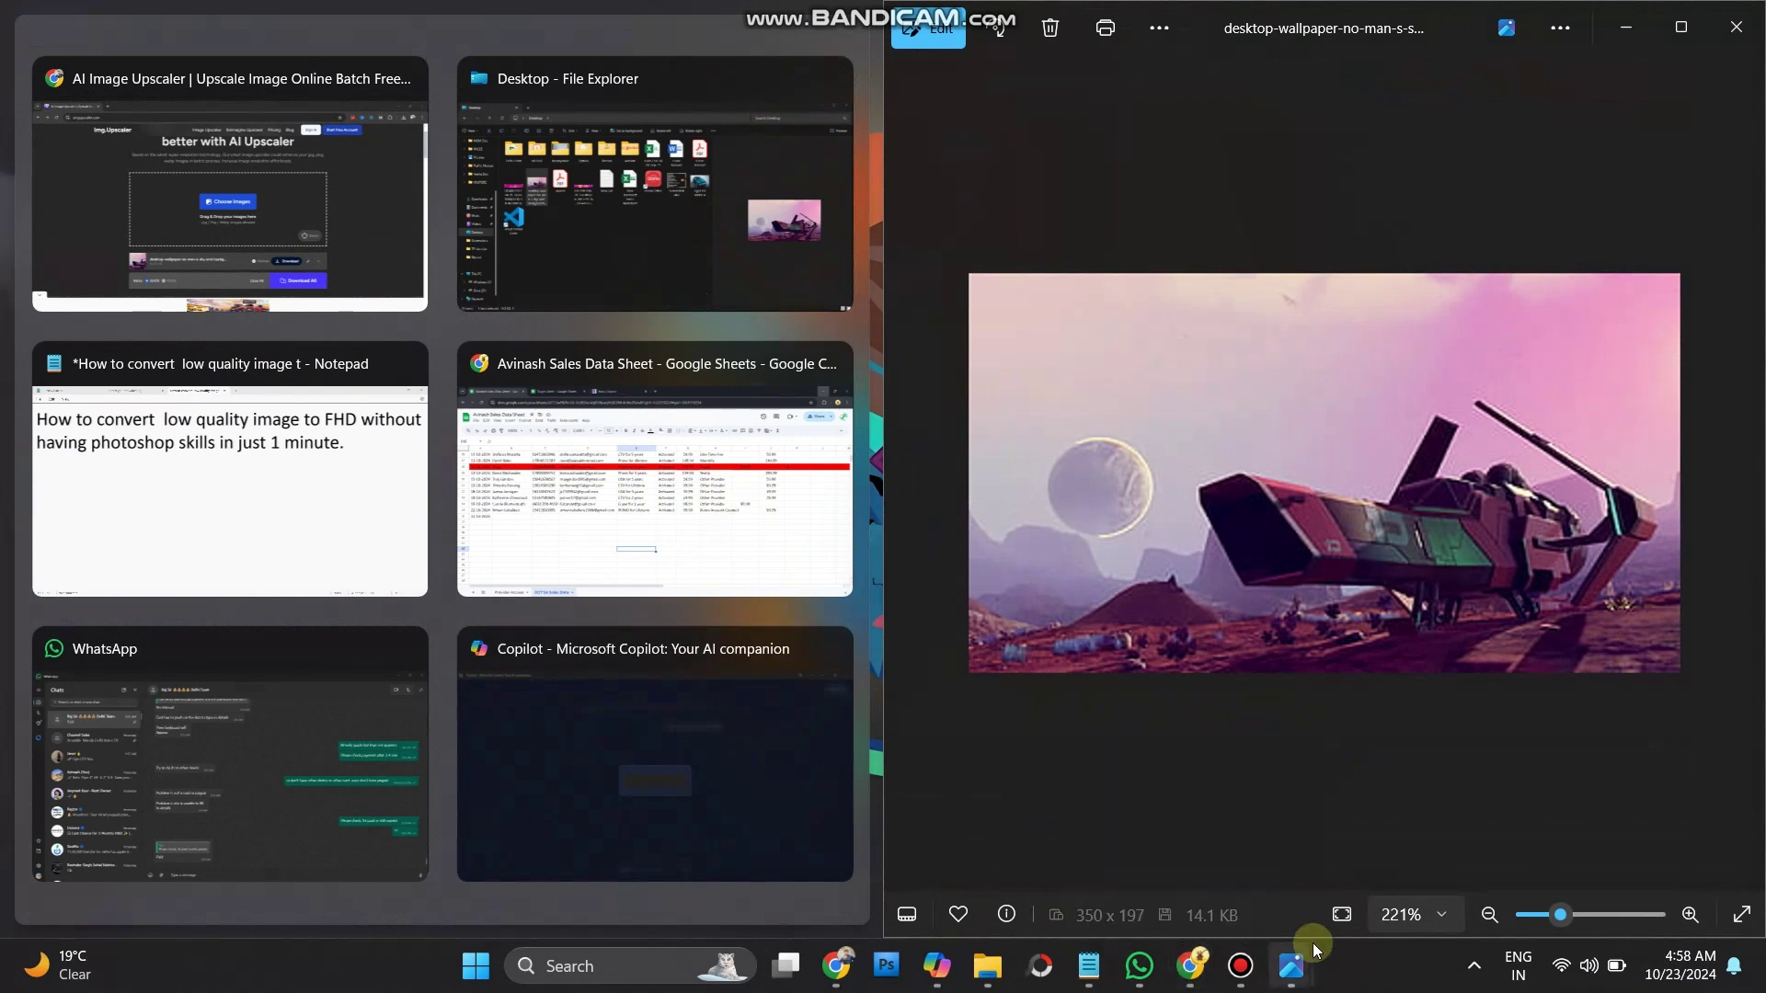
Step: Bring the upscaled image's window forward and snap it to the left half, beside the original
mouse_move(1295, 962)
click(1363, 844)
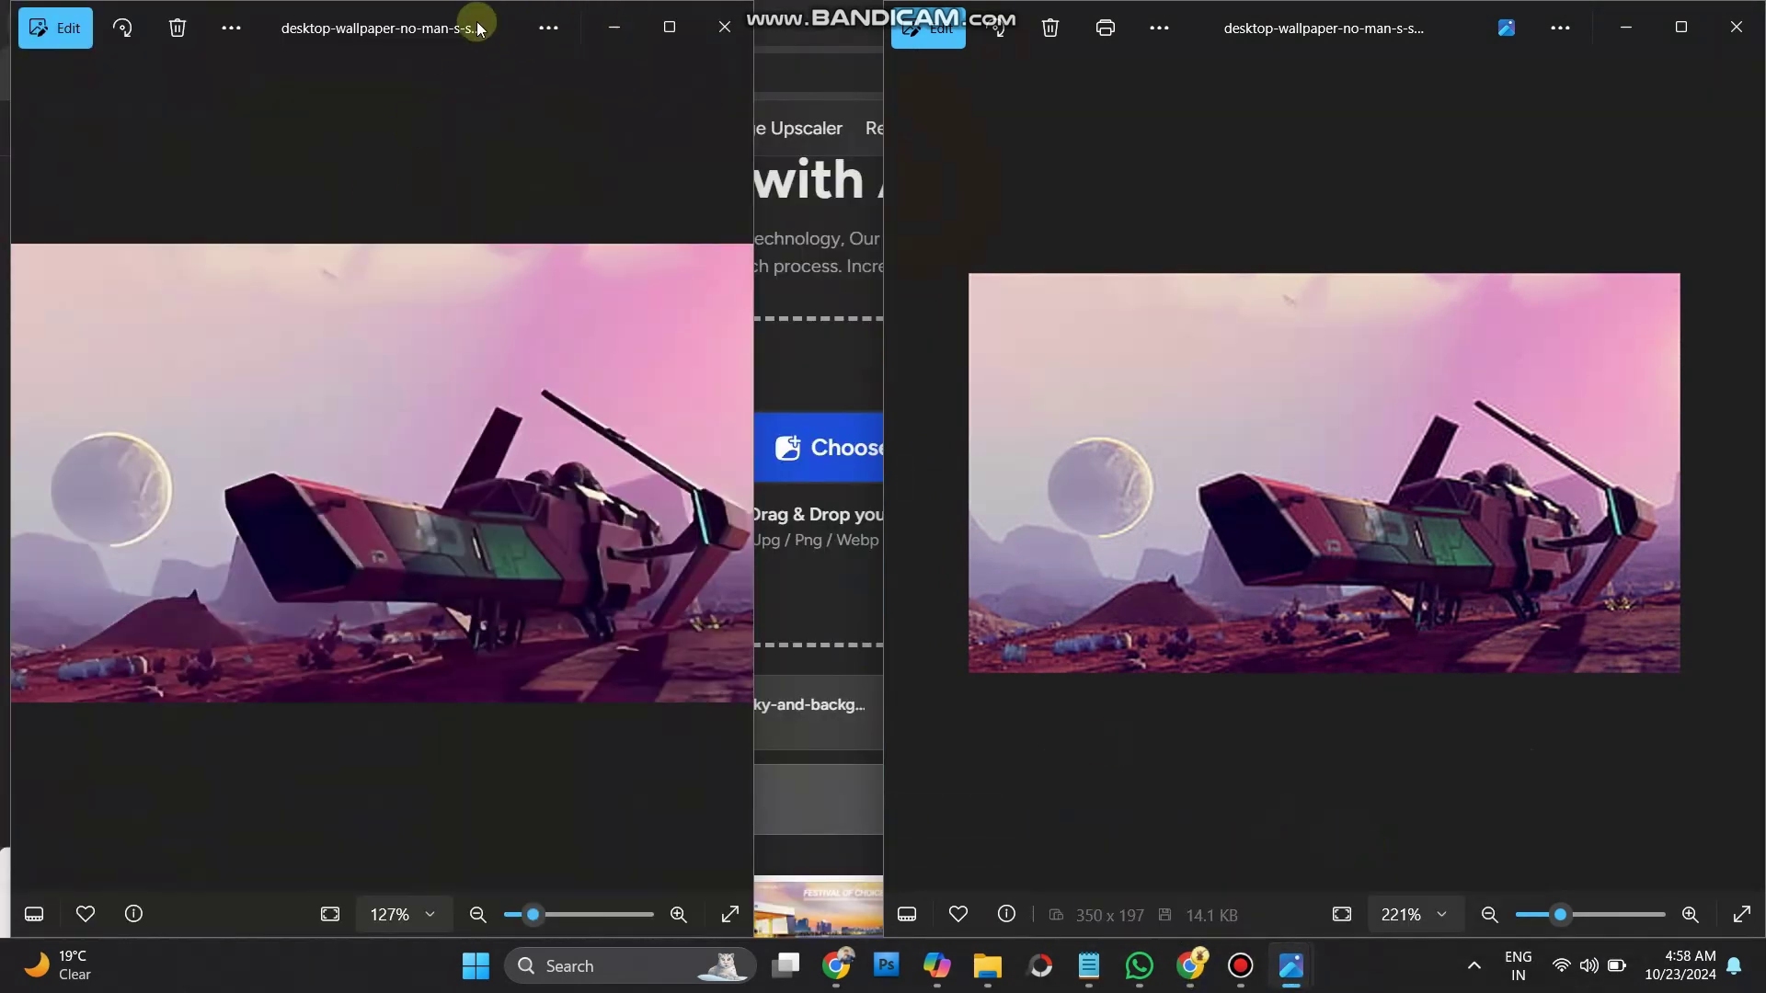
drag(477, 26, 751, 46)
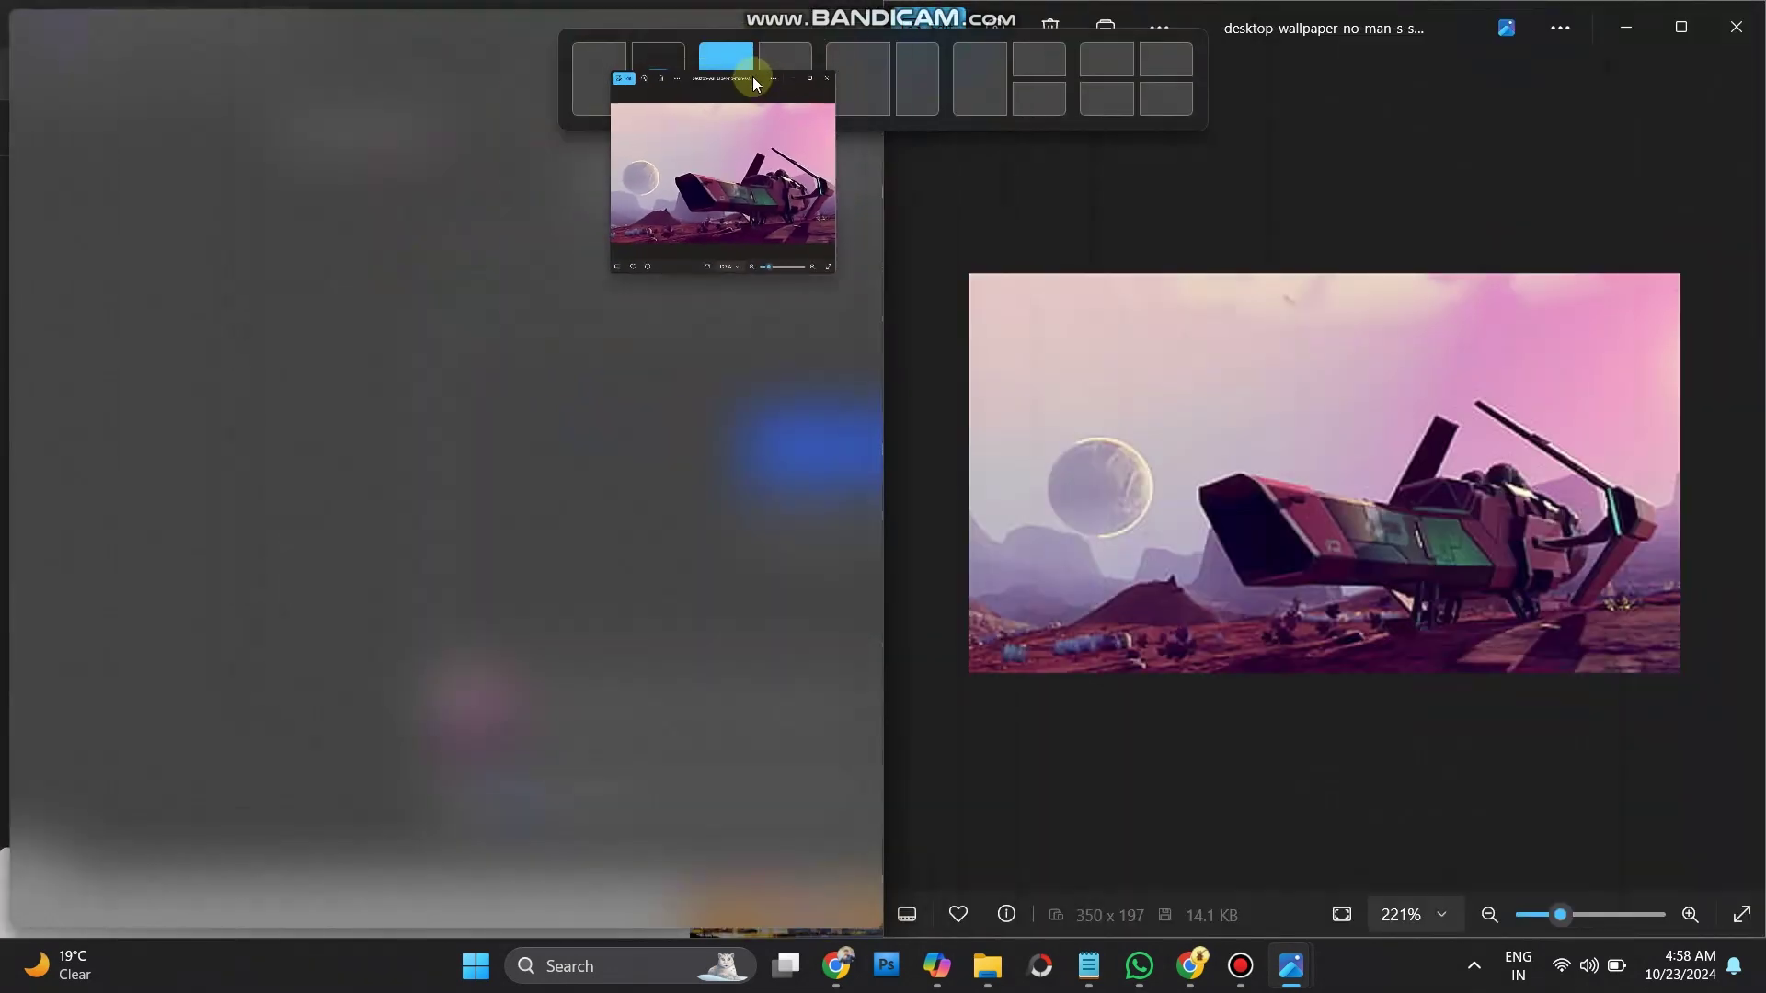
click(748, 81)
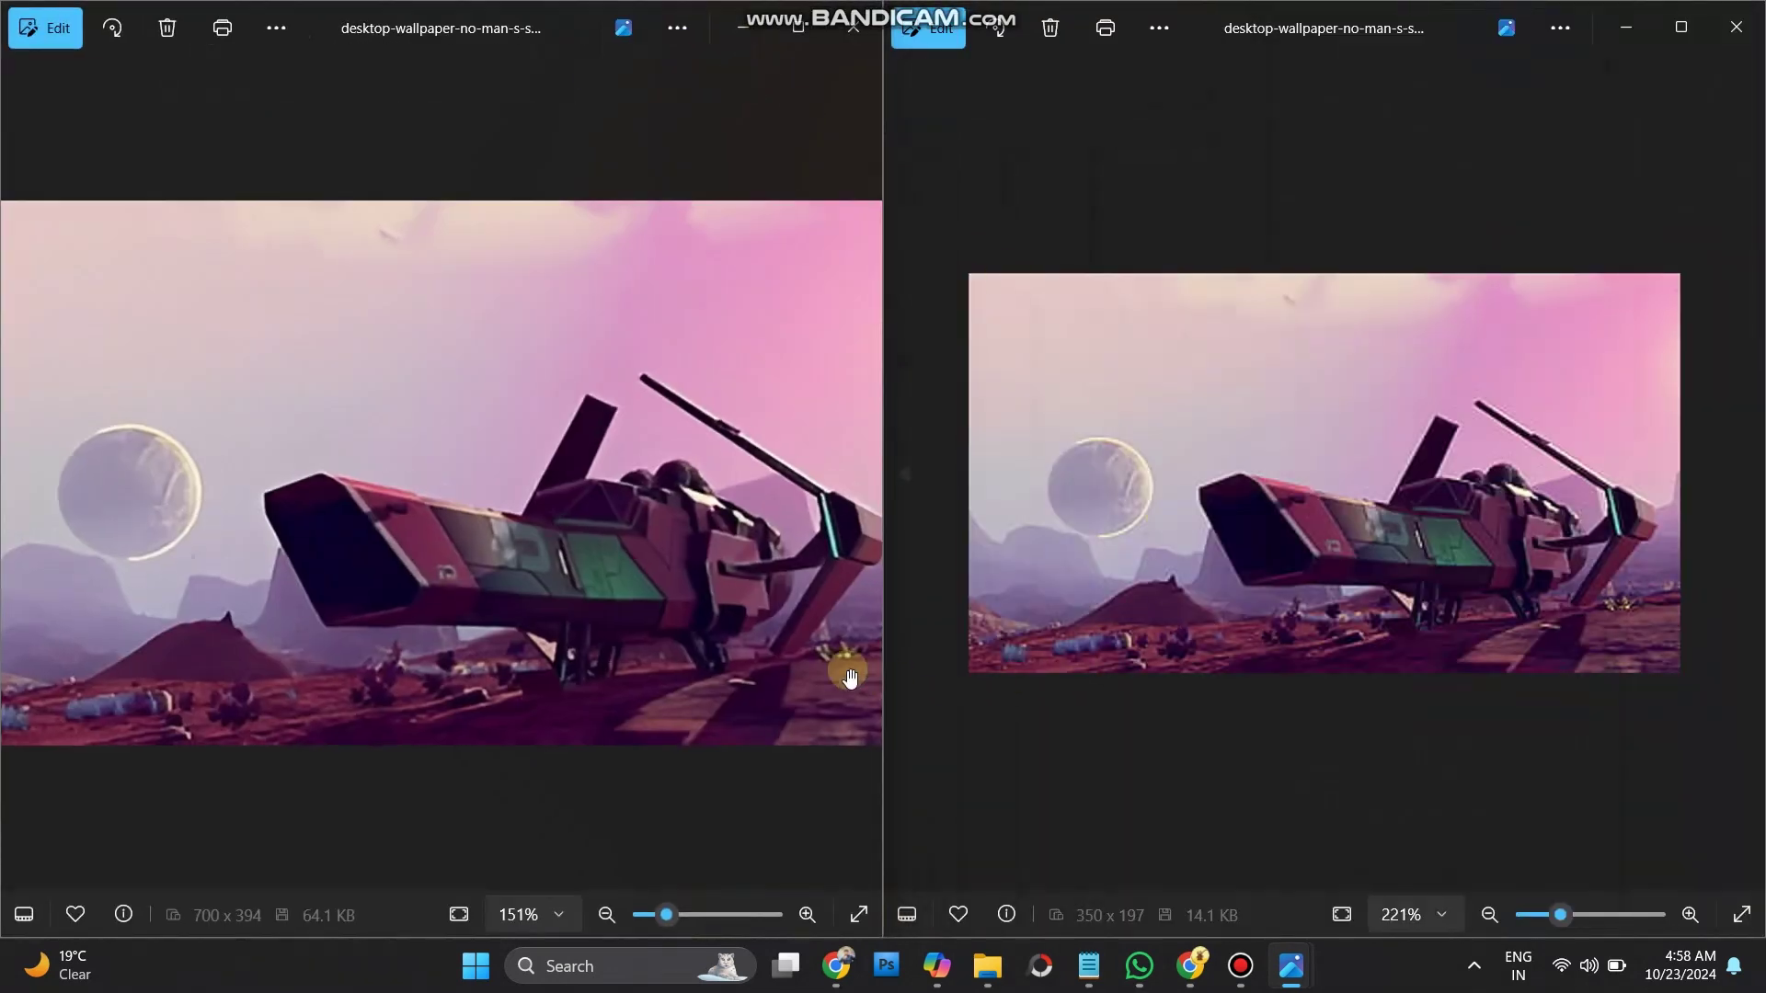
Step: Compare the spaceship's front section in the upscaled and original images at high magnification, then compare both images at full view
scroll(1274, 524, up, 8)
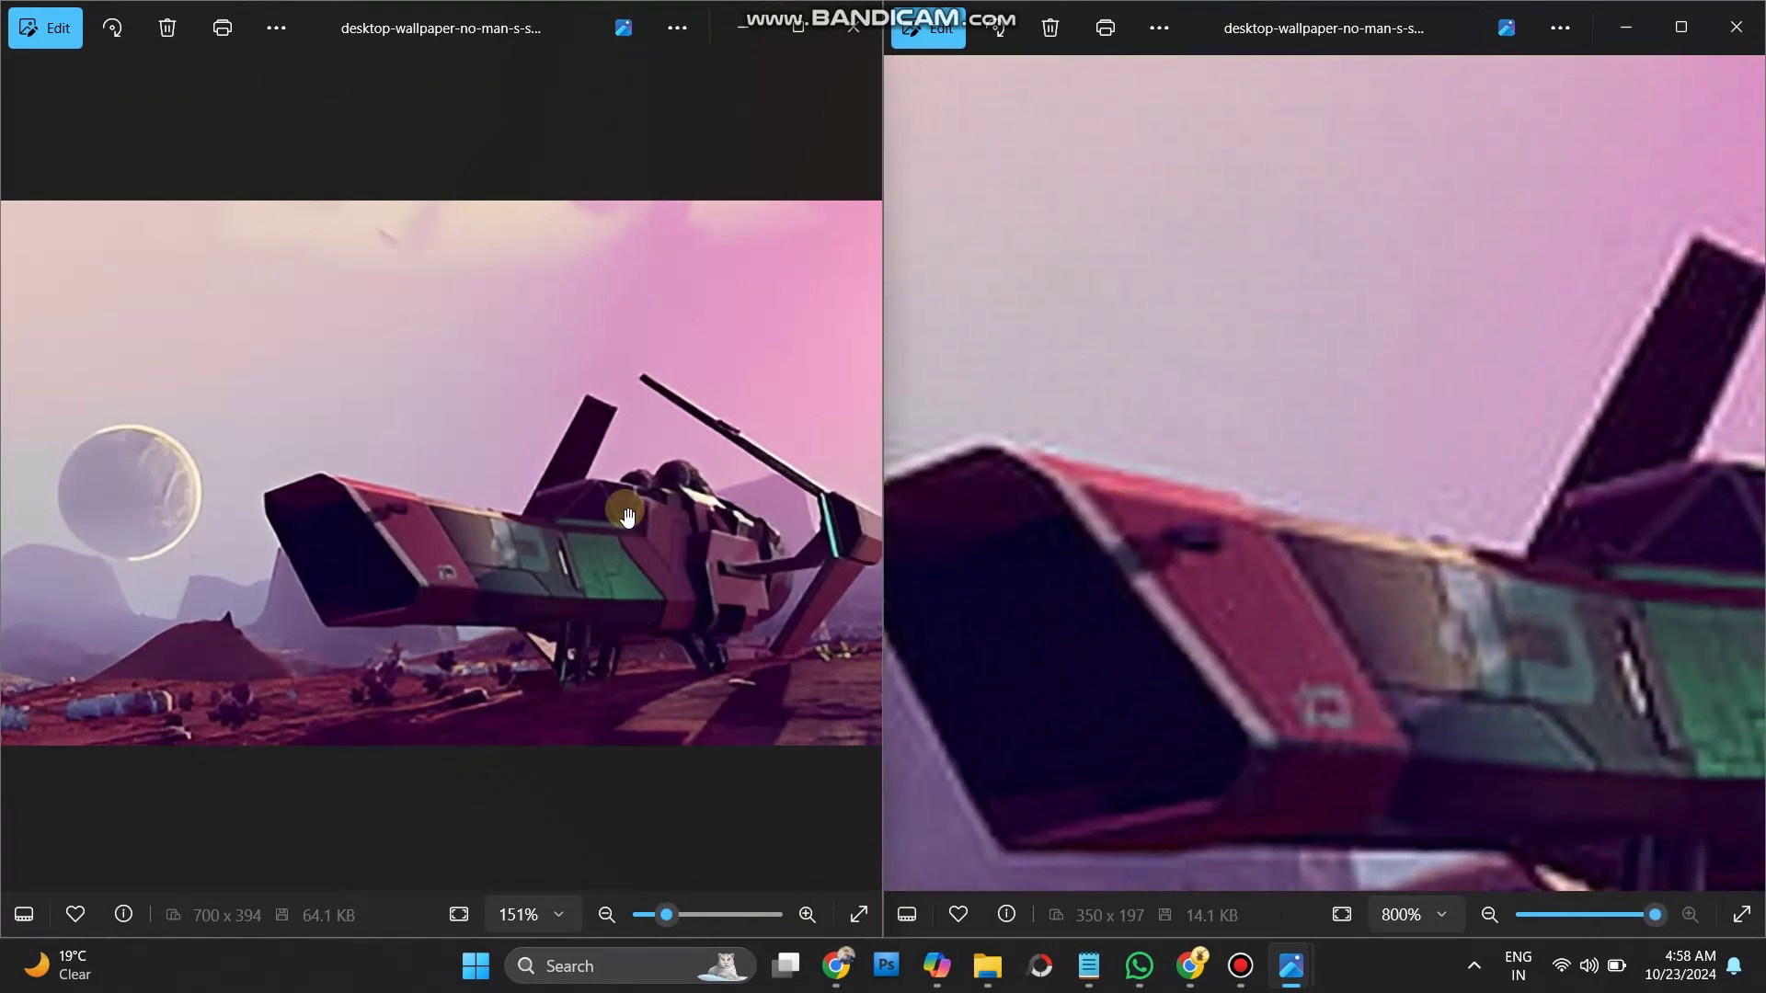
scroll(382, 496, up, 8)
drag(574, 521, 240, 466)
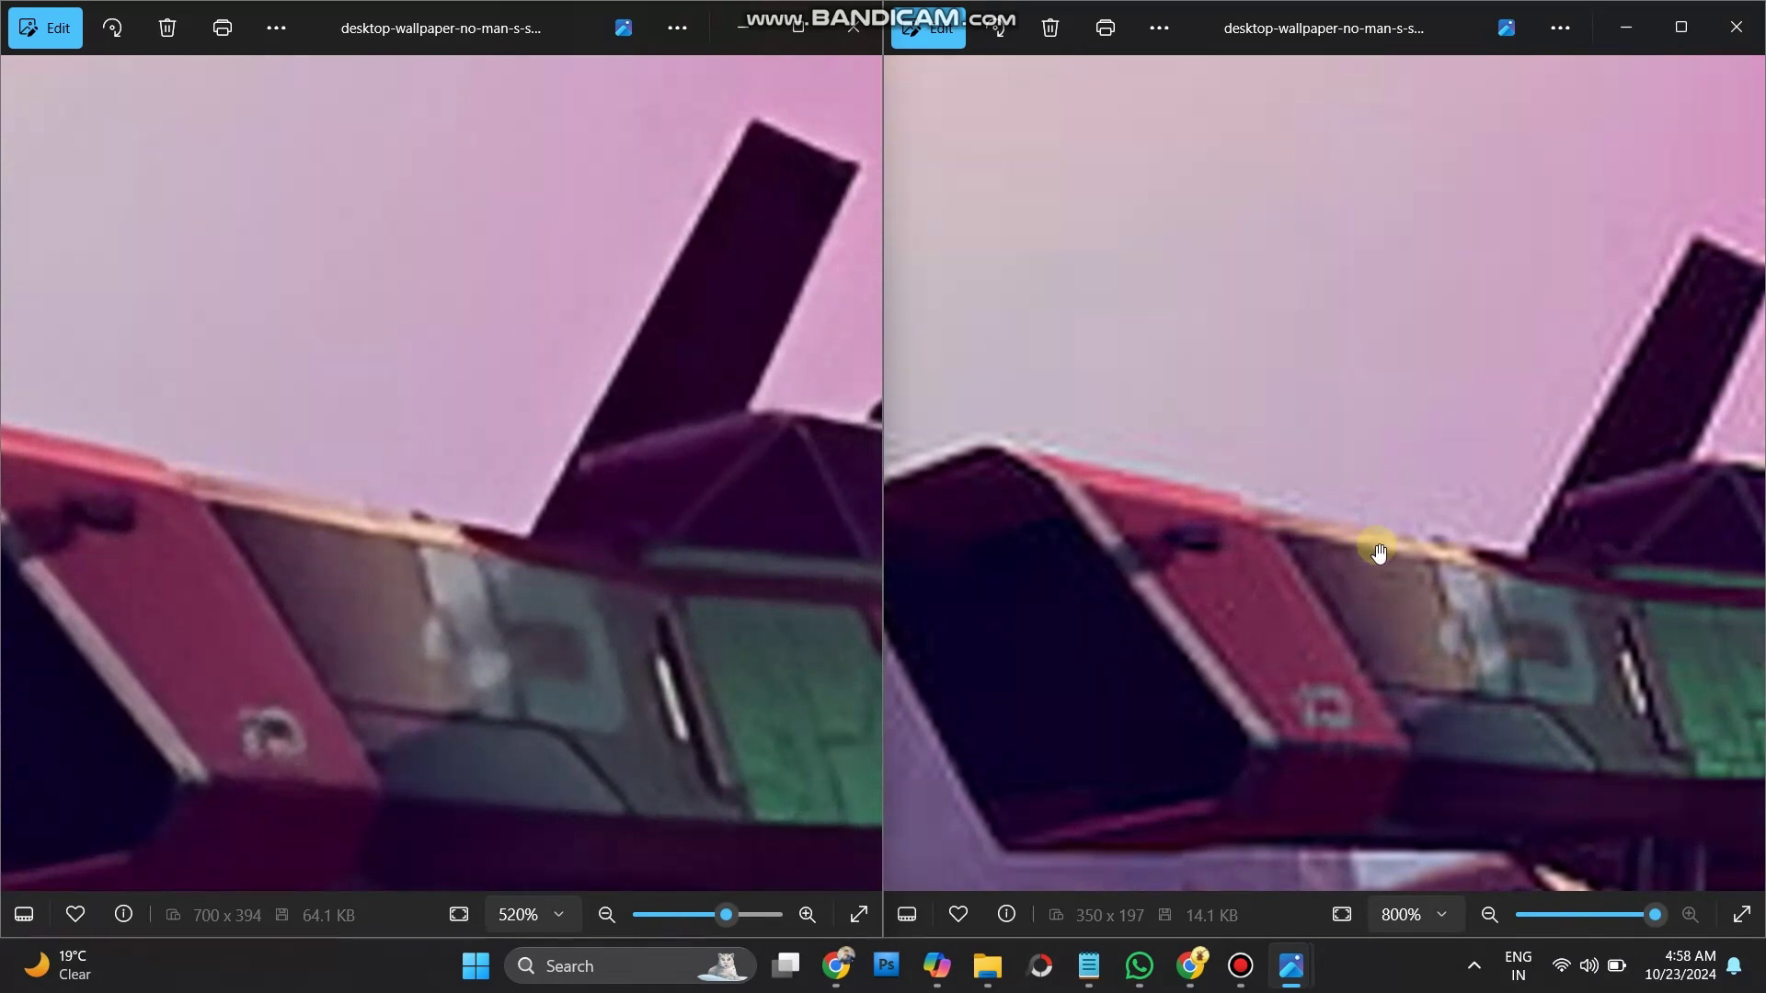
drag(1379, 552, 1157, 460)
drag(466, 480, 740, 504)
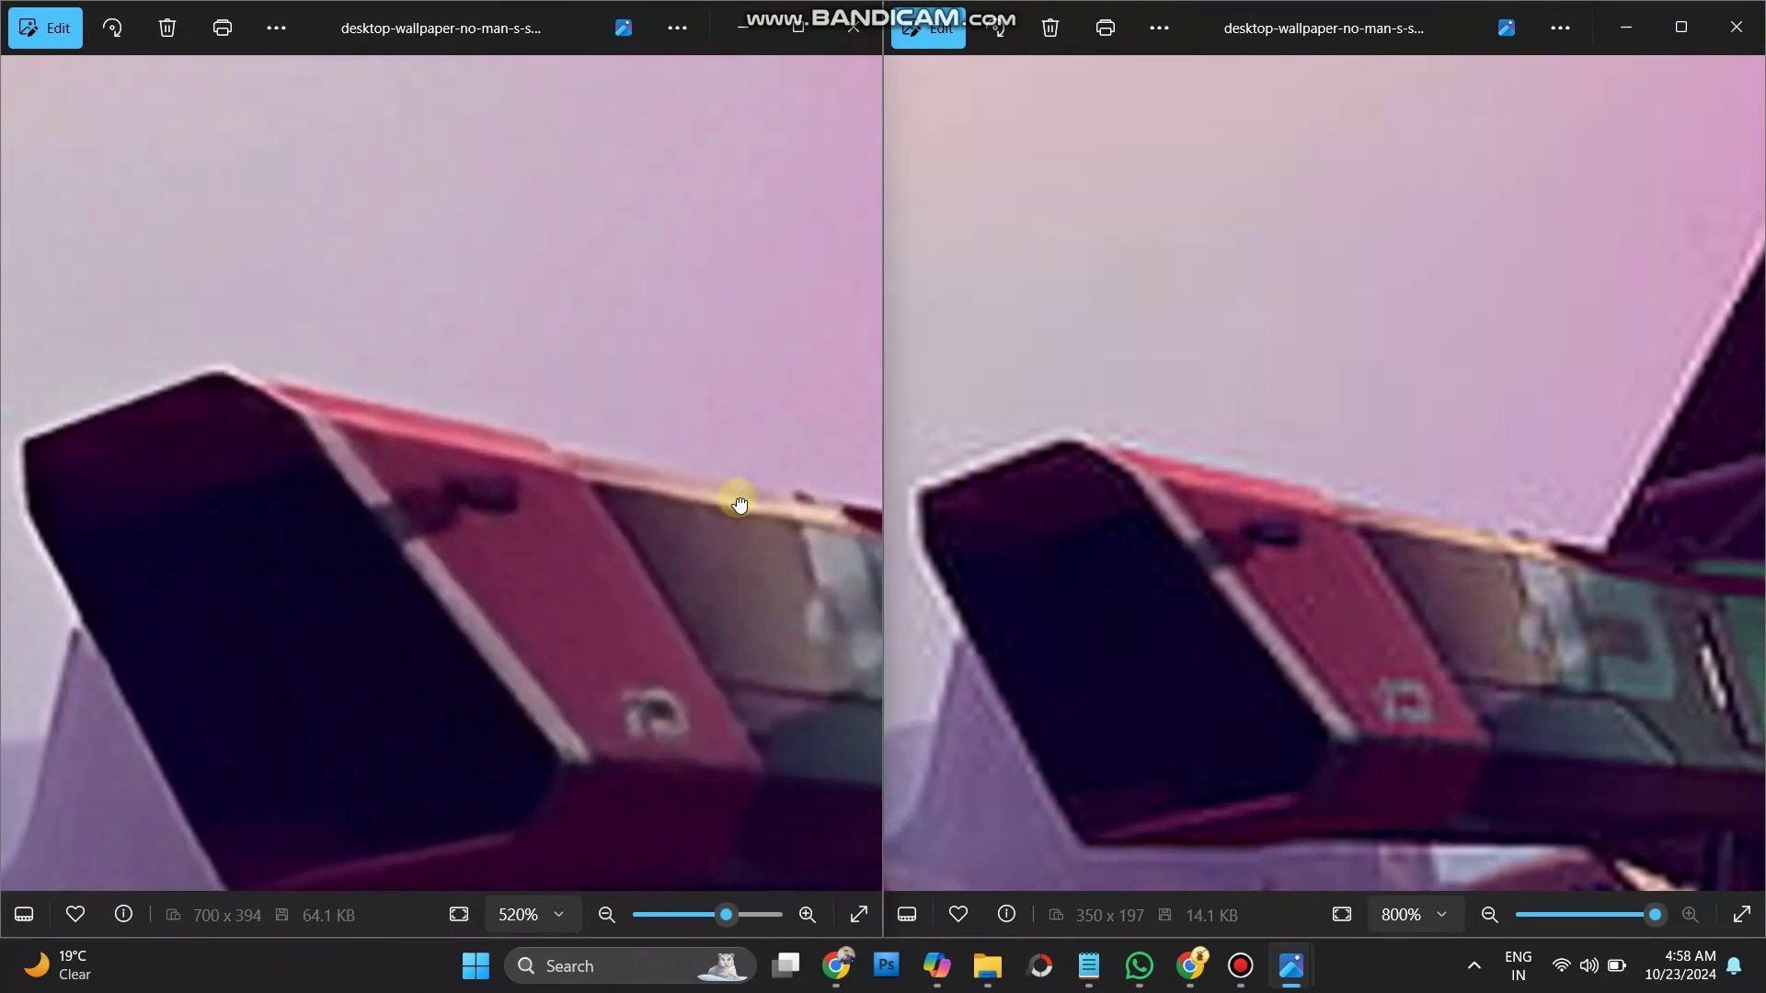
scroll(513, 457, down, 10)
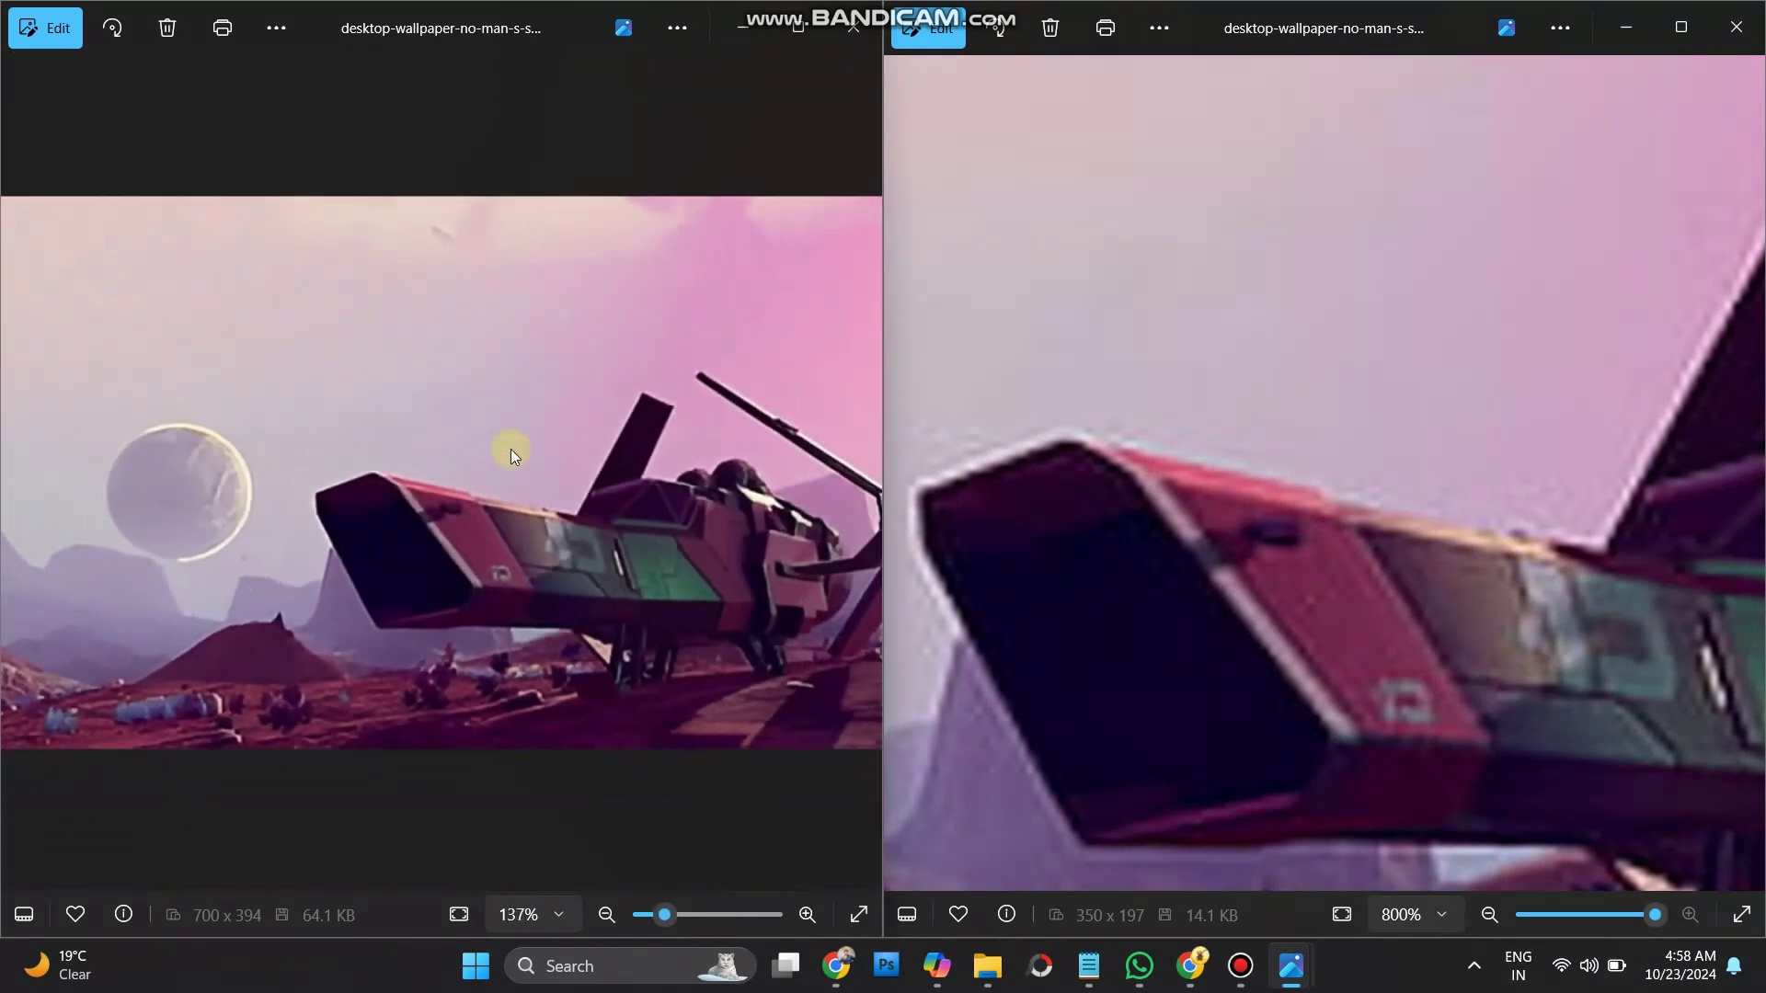
scroll(1437, 461, down, 10)
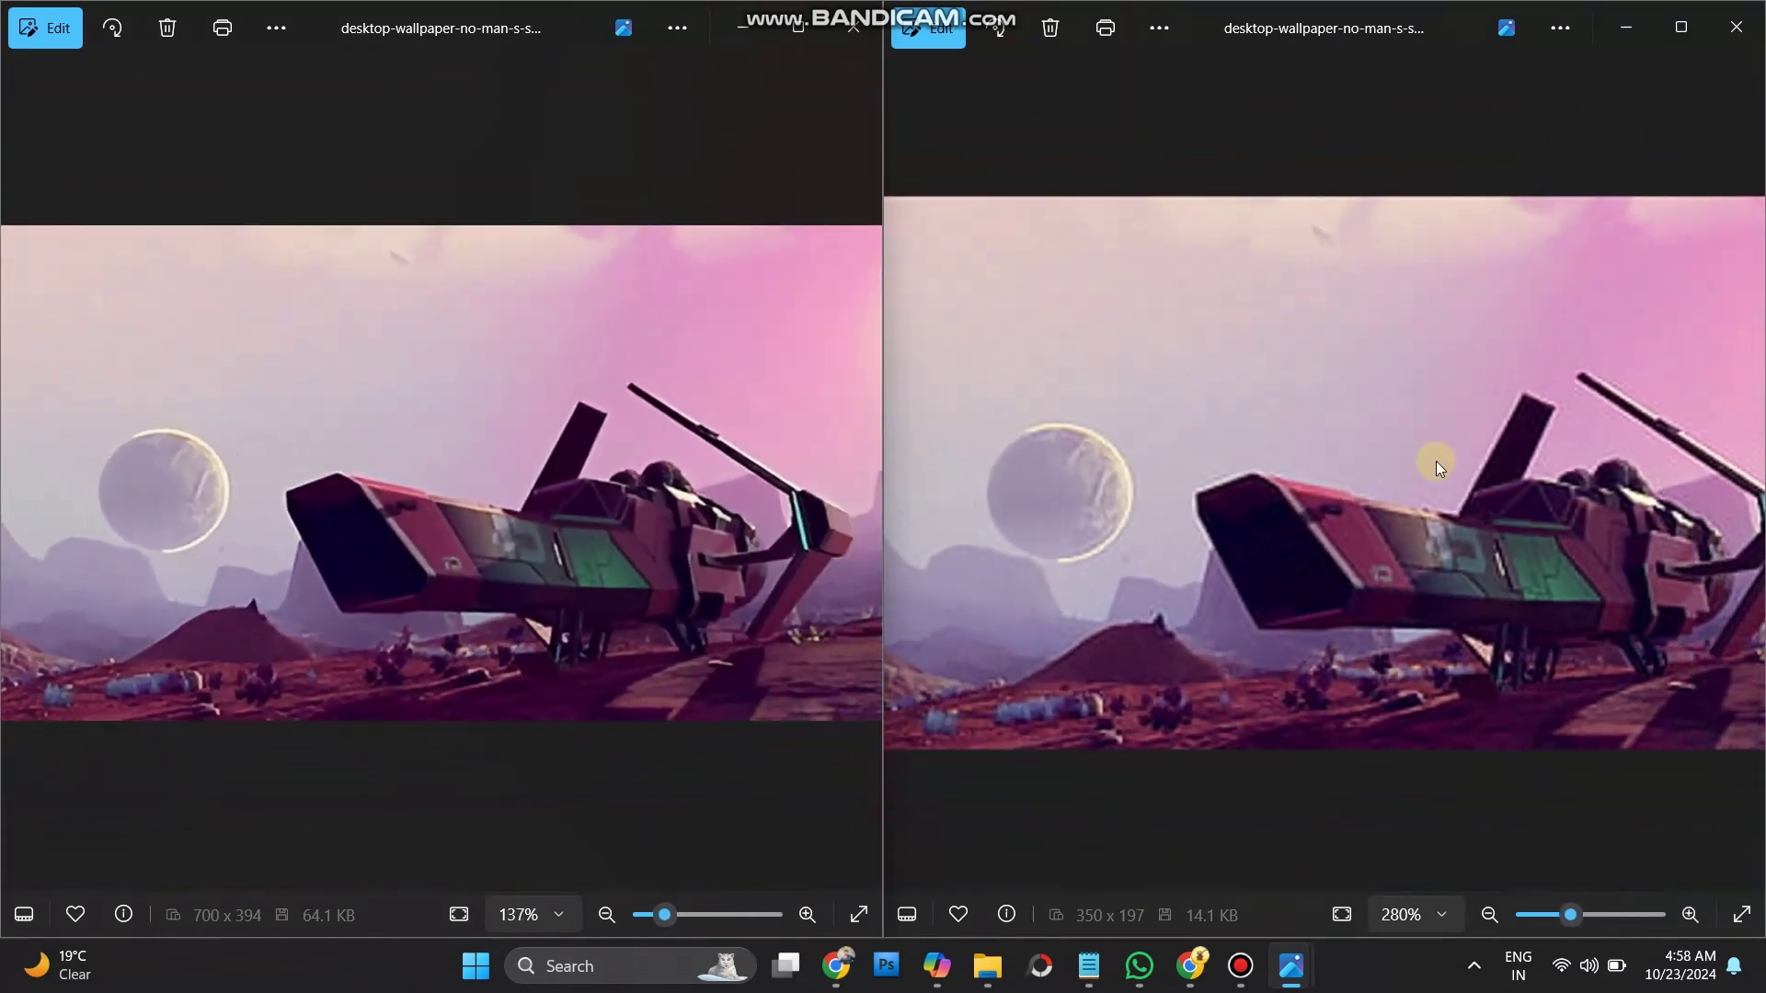
scroll(1439, 469, up, 1)
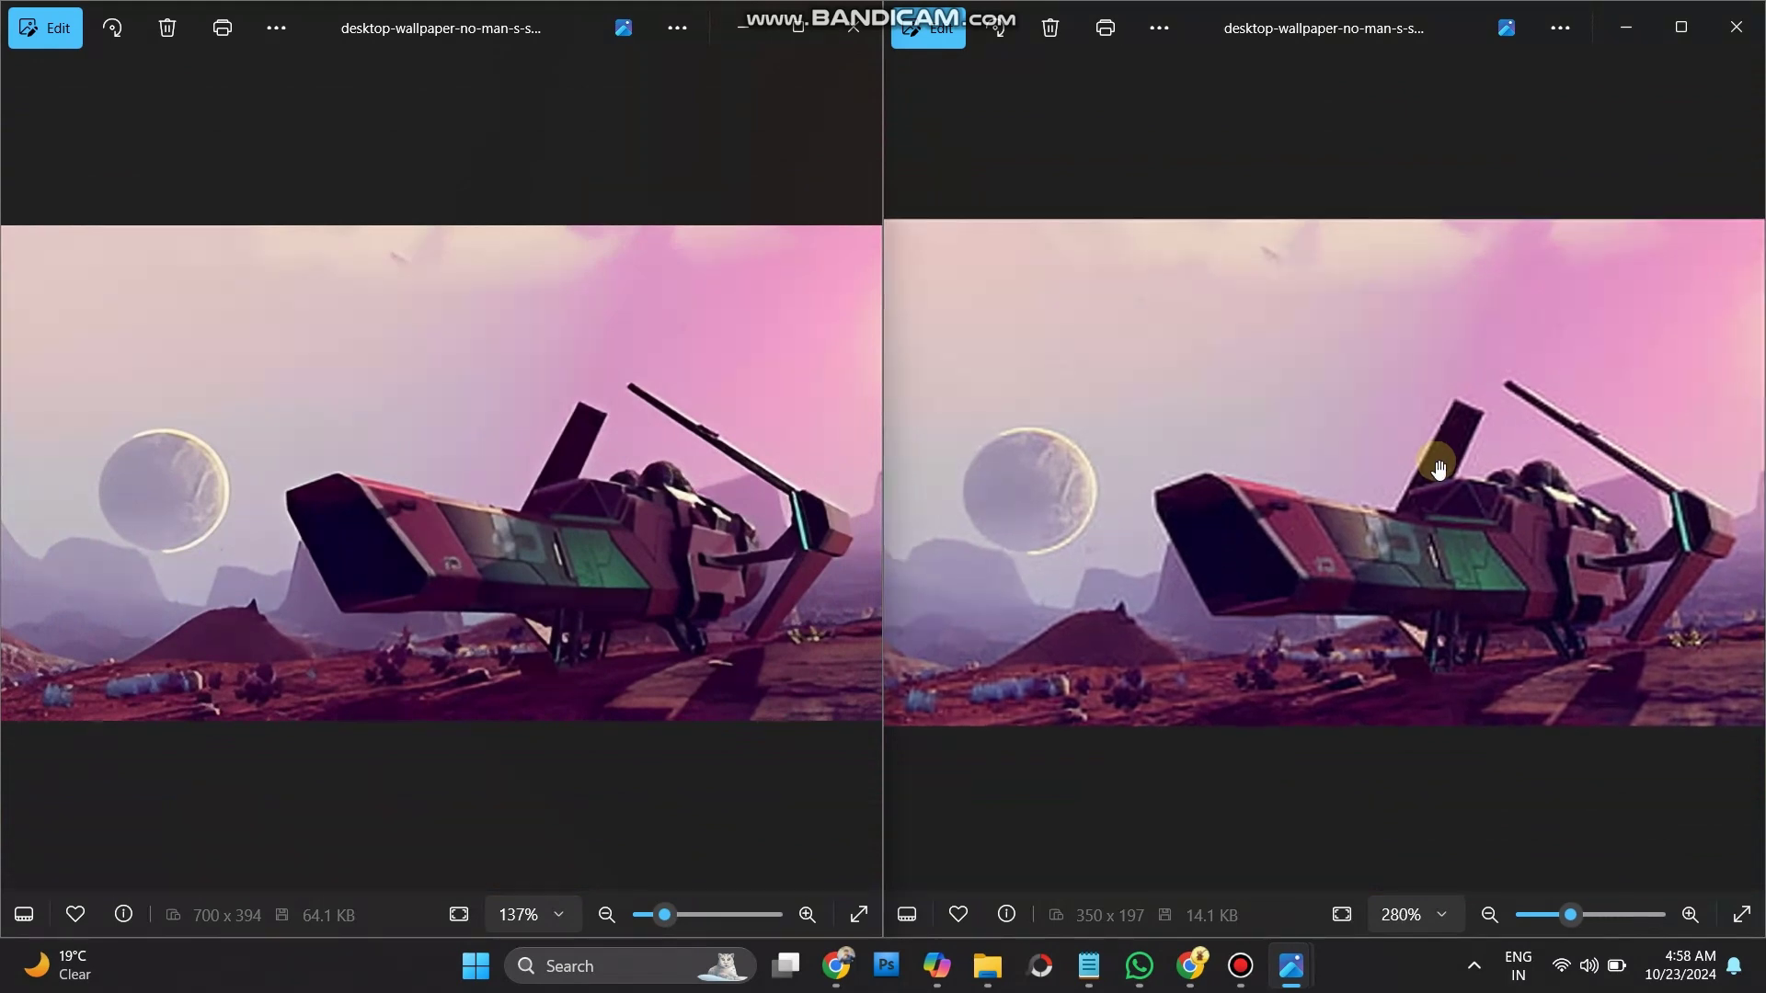
Step: Show the file information of both the upscaled and the original image to compare their dimensions and file sizes
right_click(576, 211)
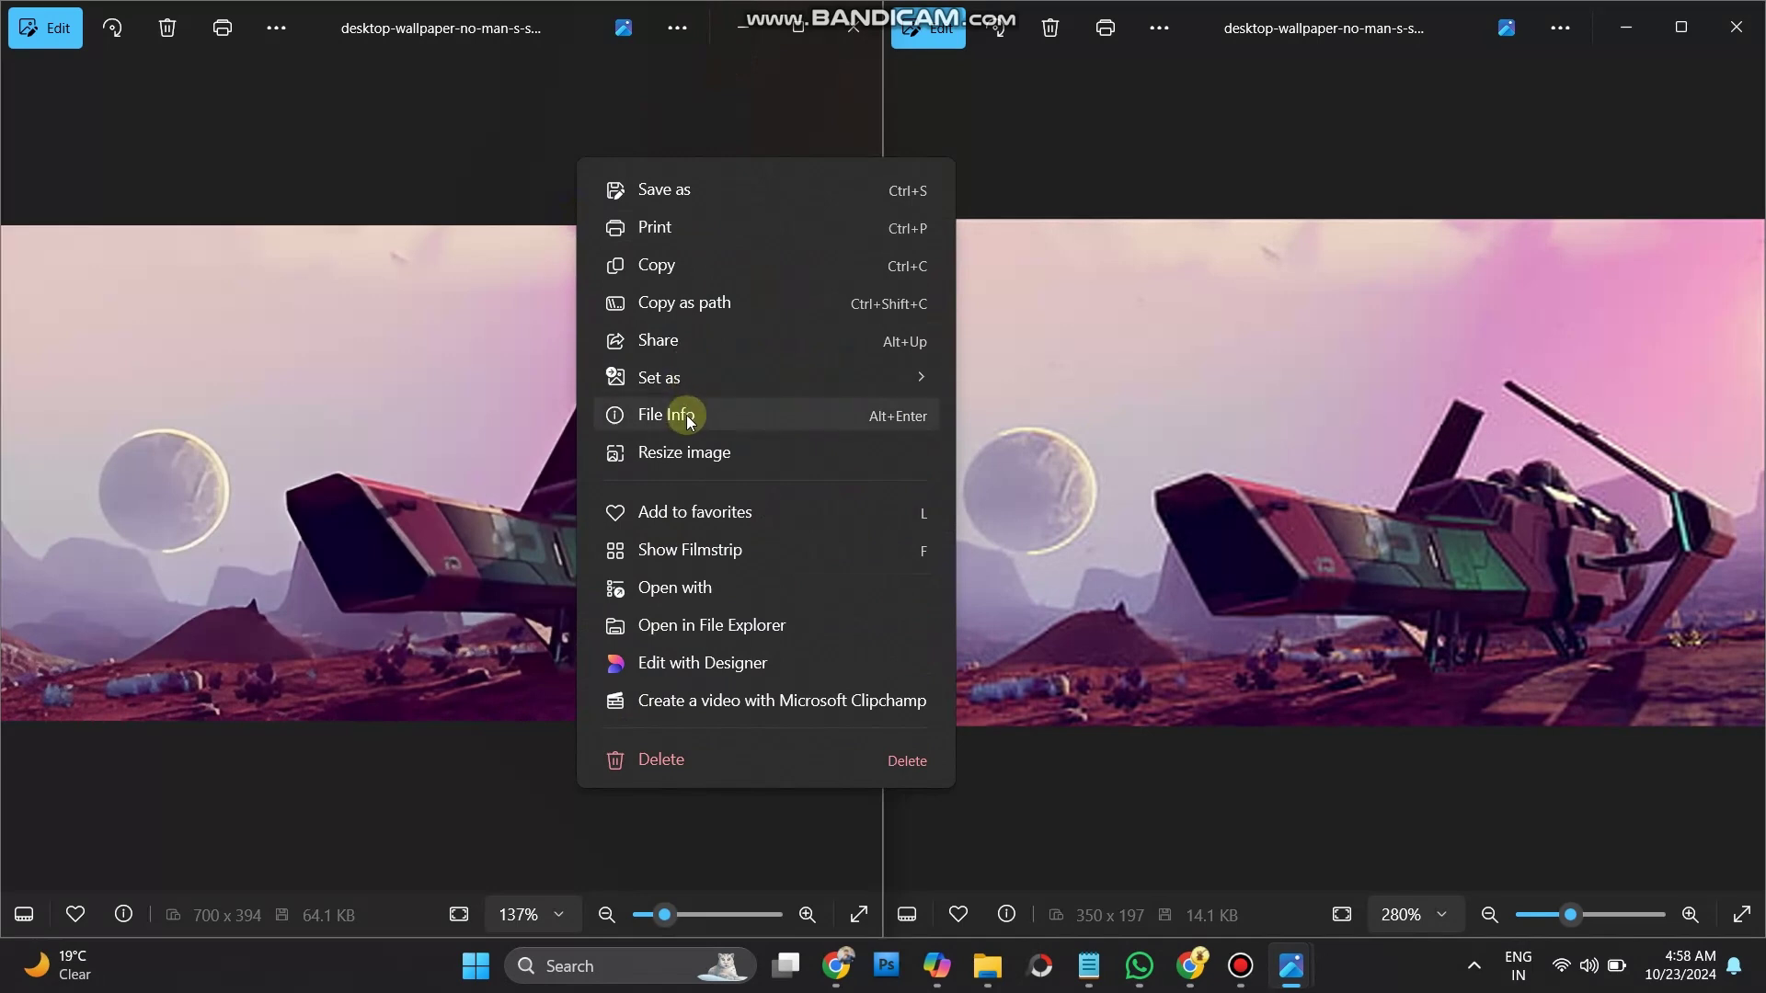
click(687, 416)
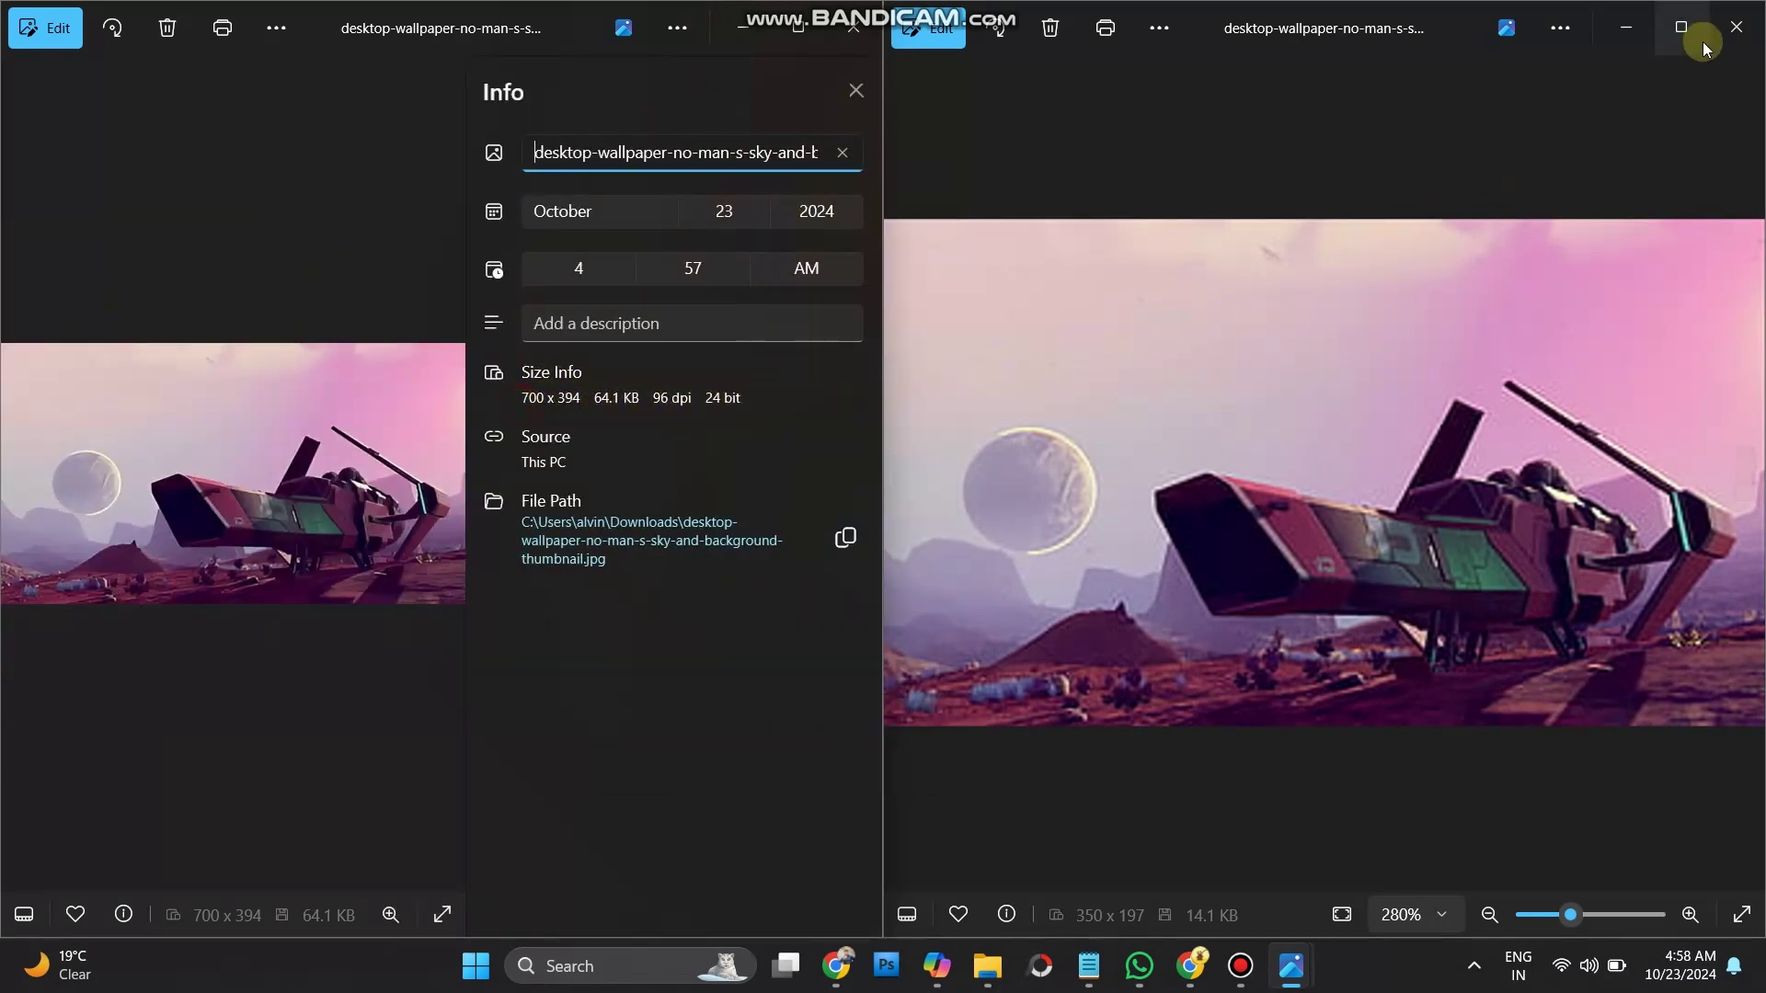
click(1560, 27)
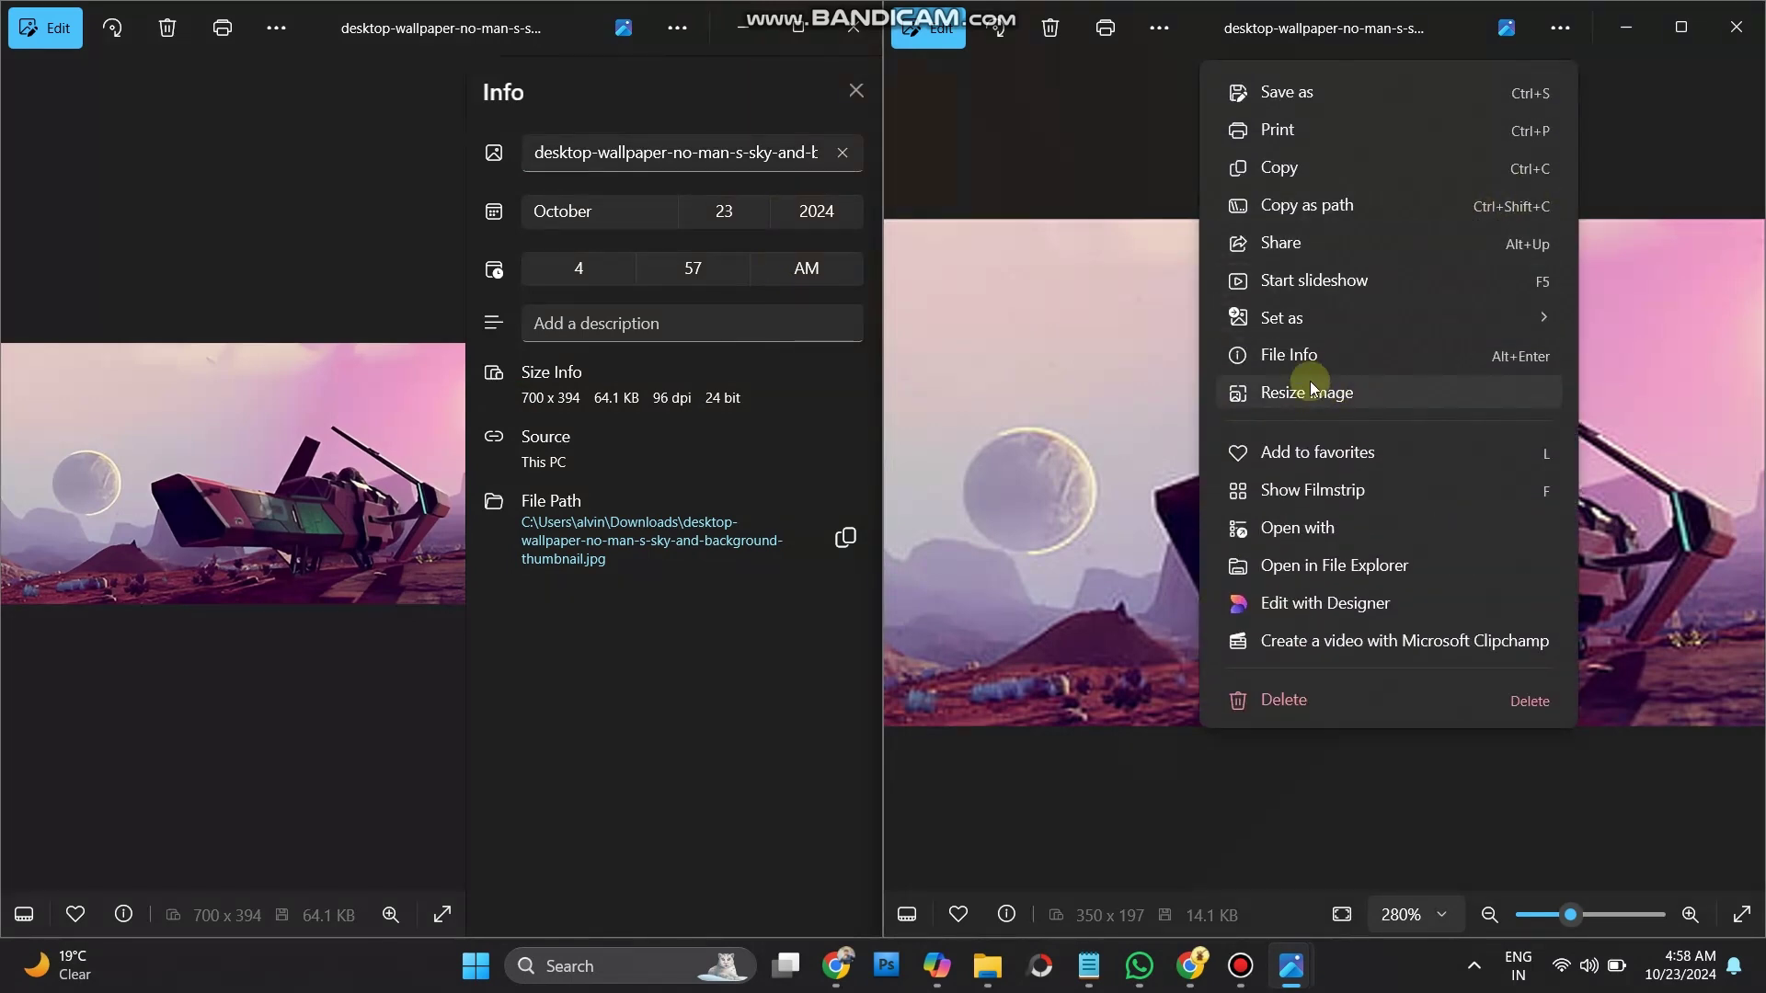
click(1308, 356)
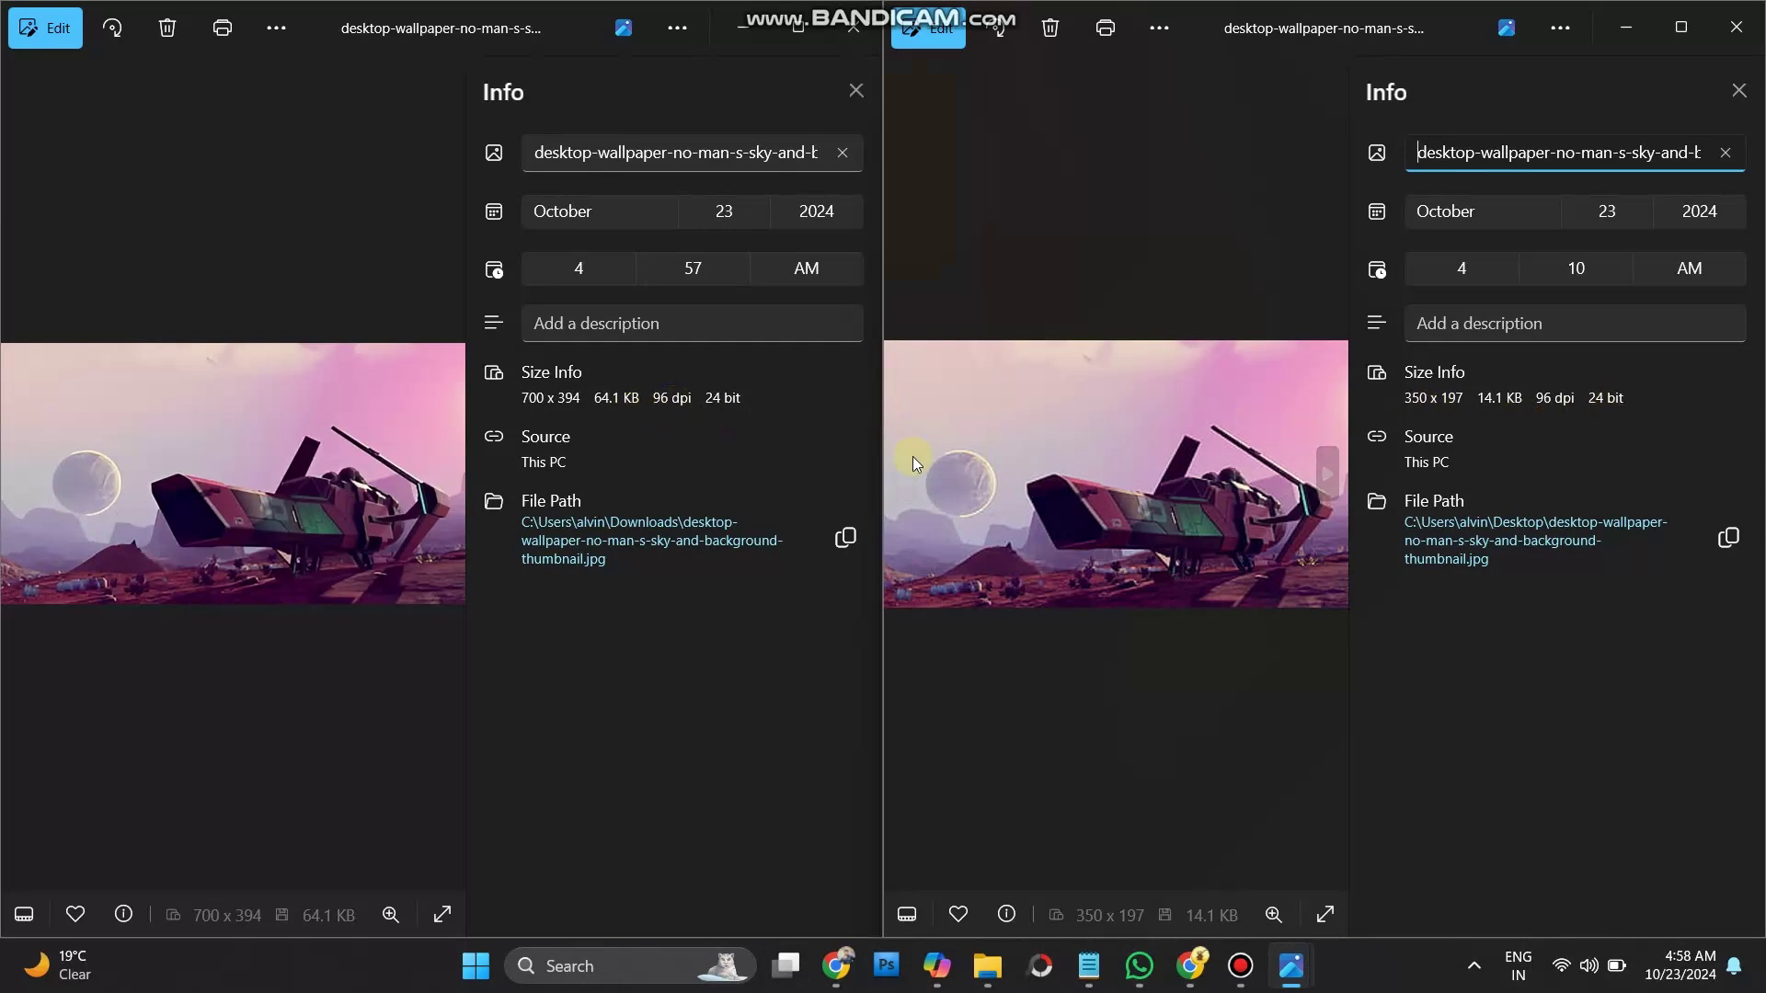
Step: Close the original image's window and the upscaled image's window to return to the Img.Upscaler page in the browser
click(1129, 177)
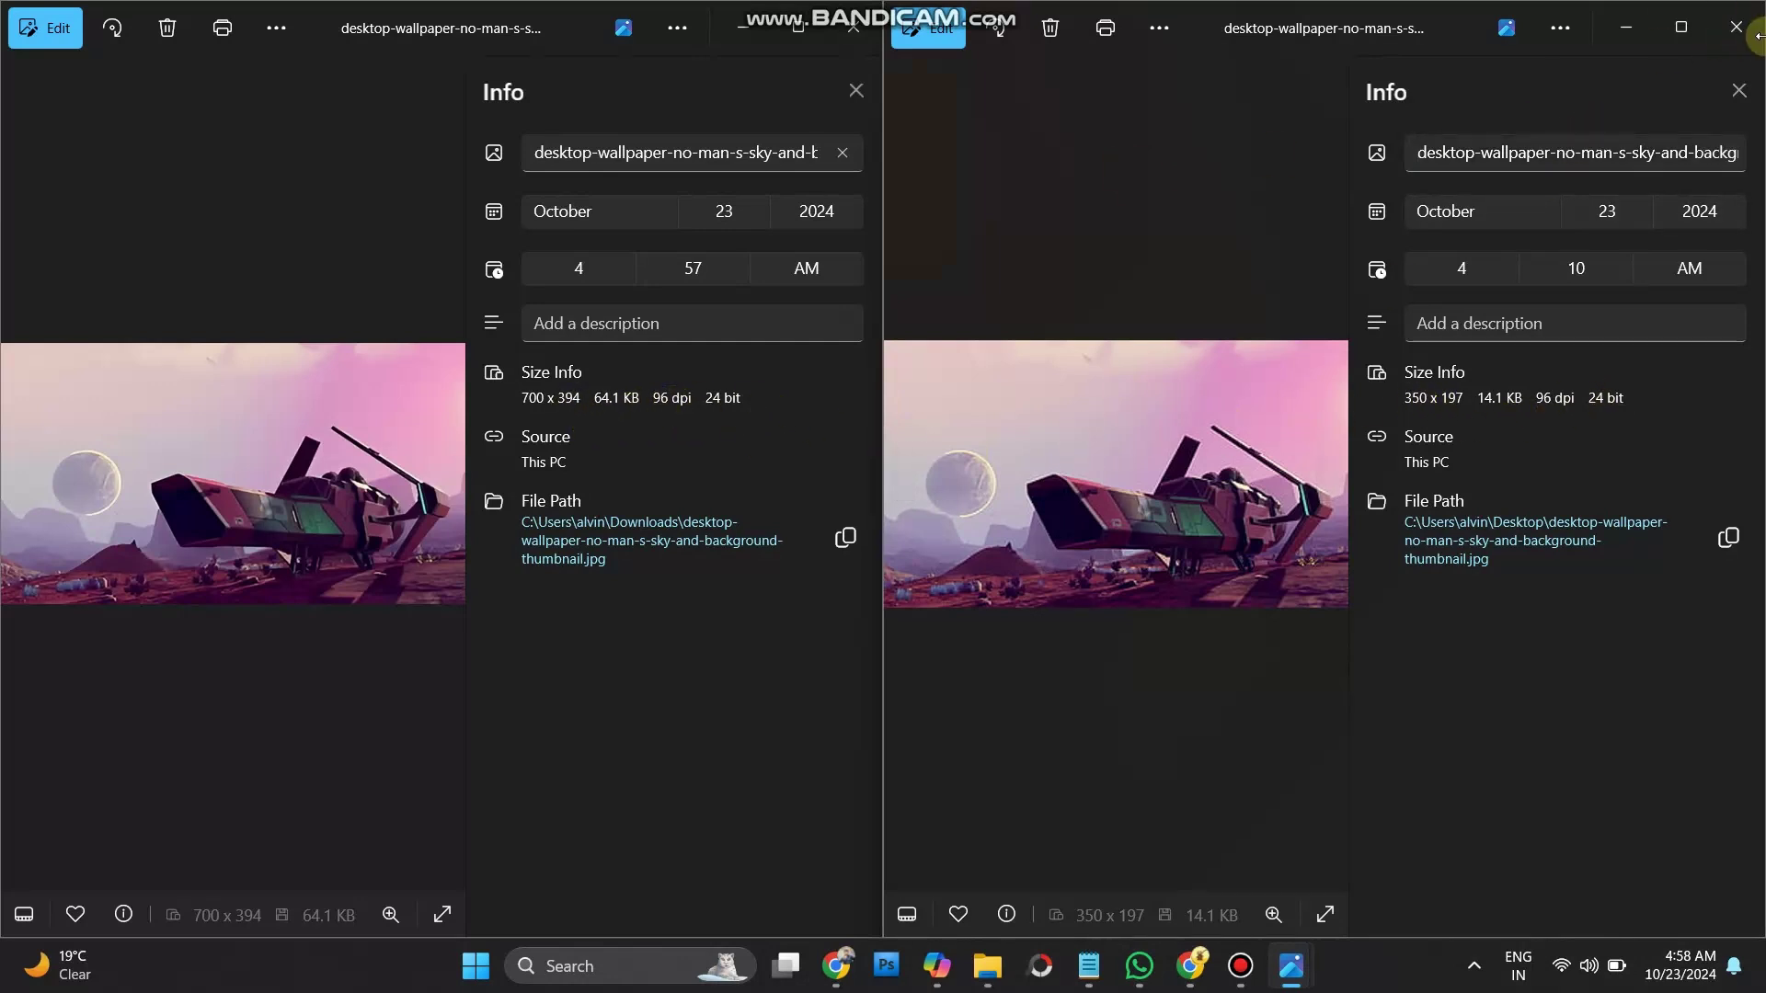
click(1749, 44)
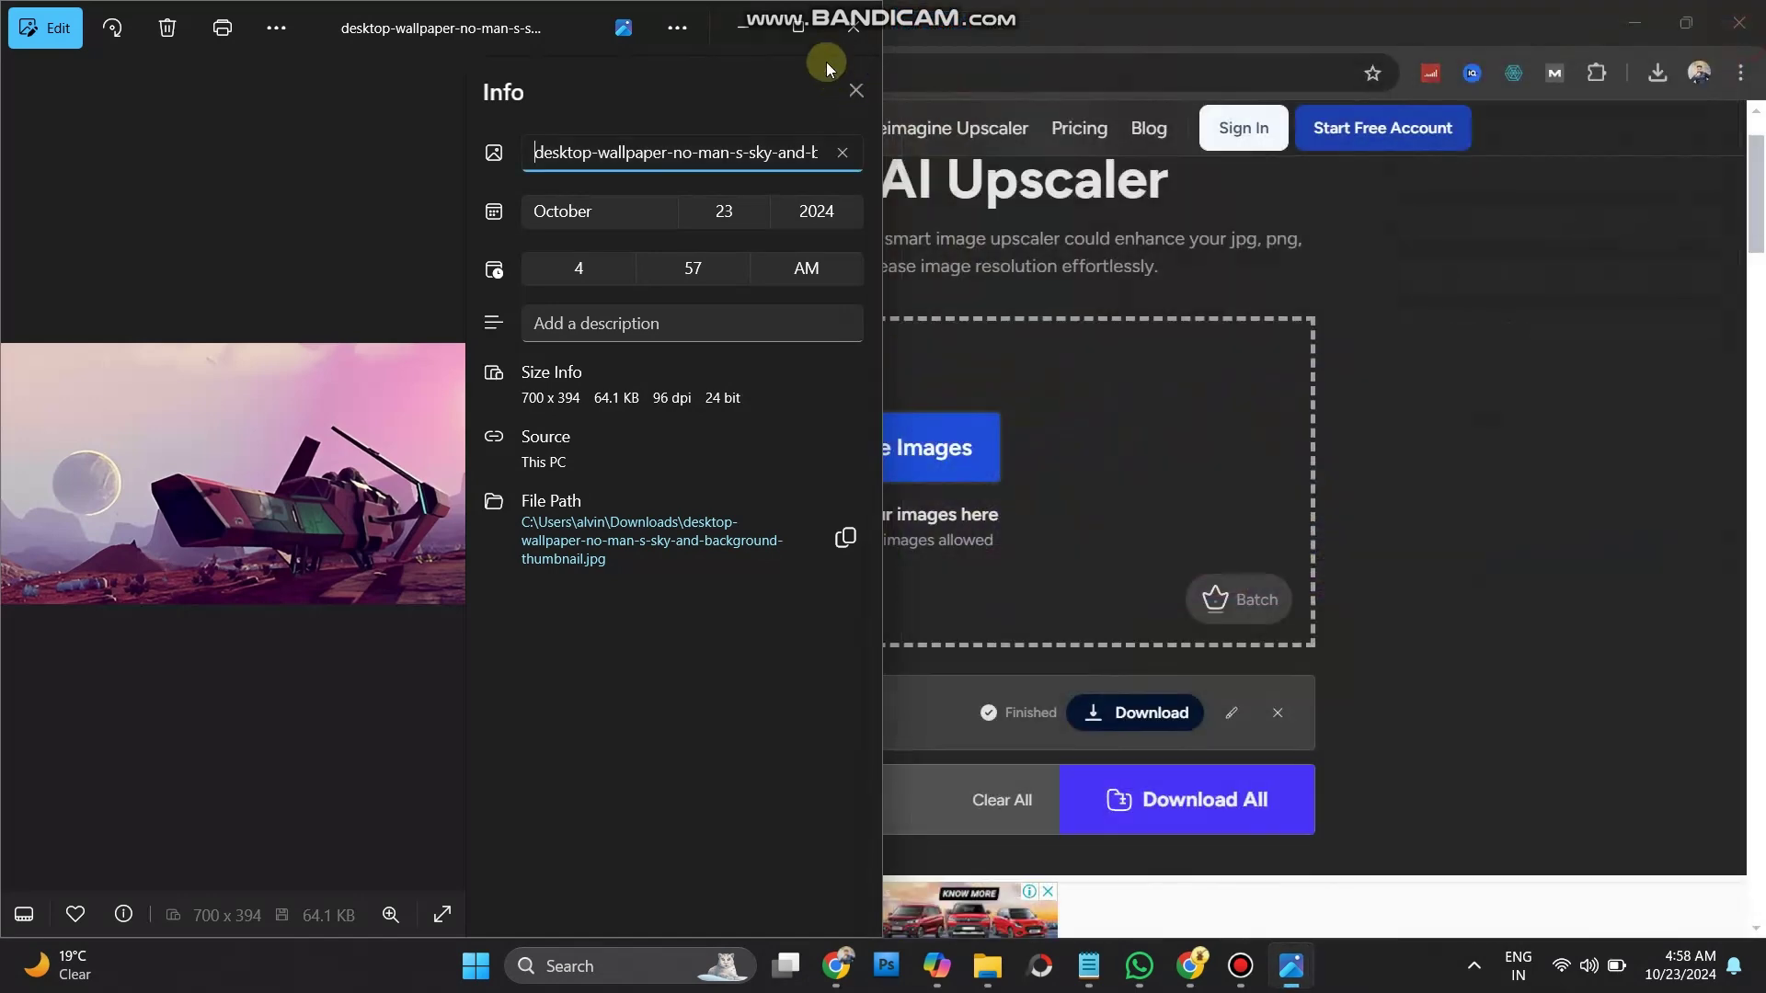
click(858, 27)
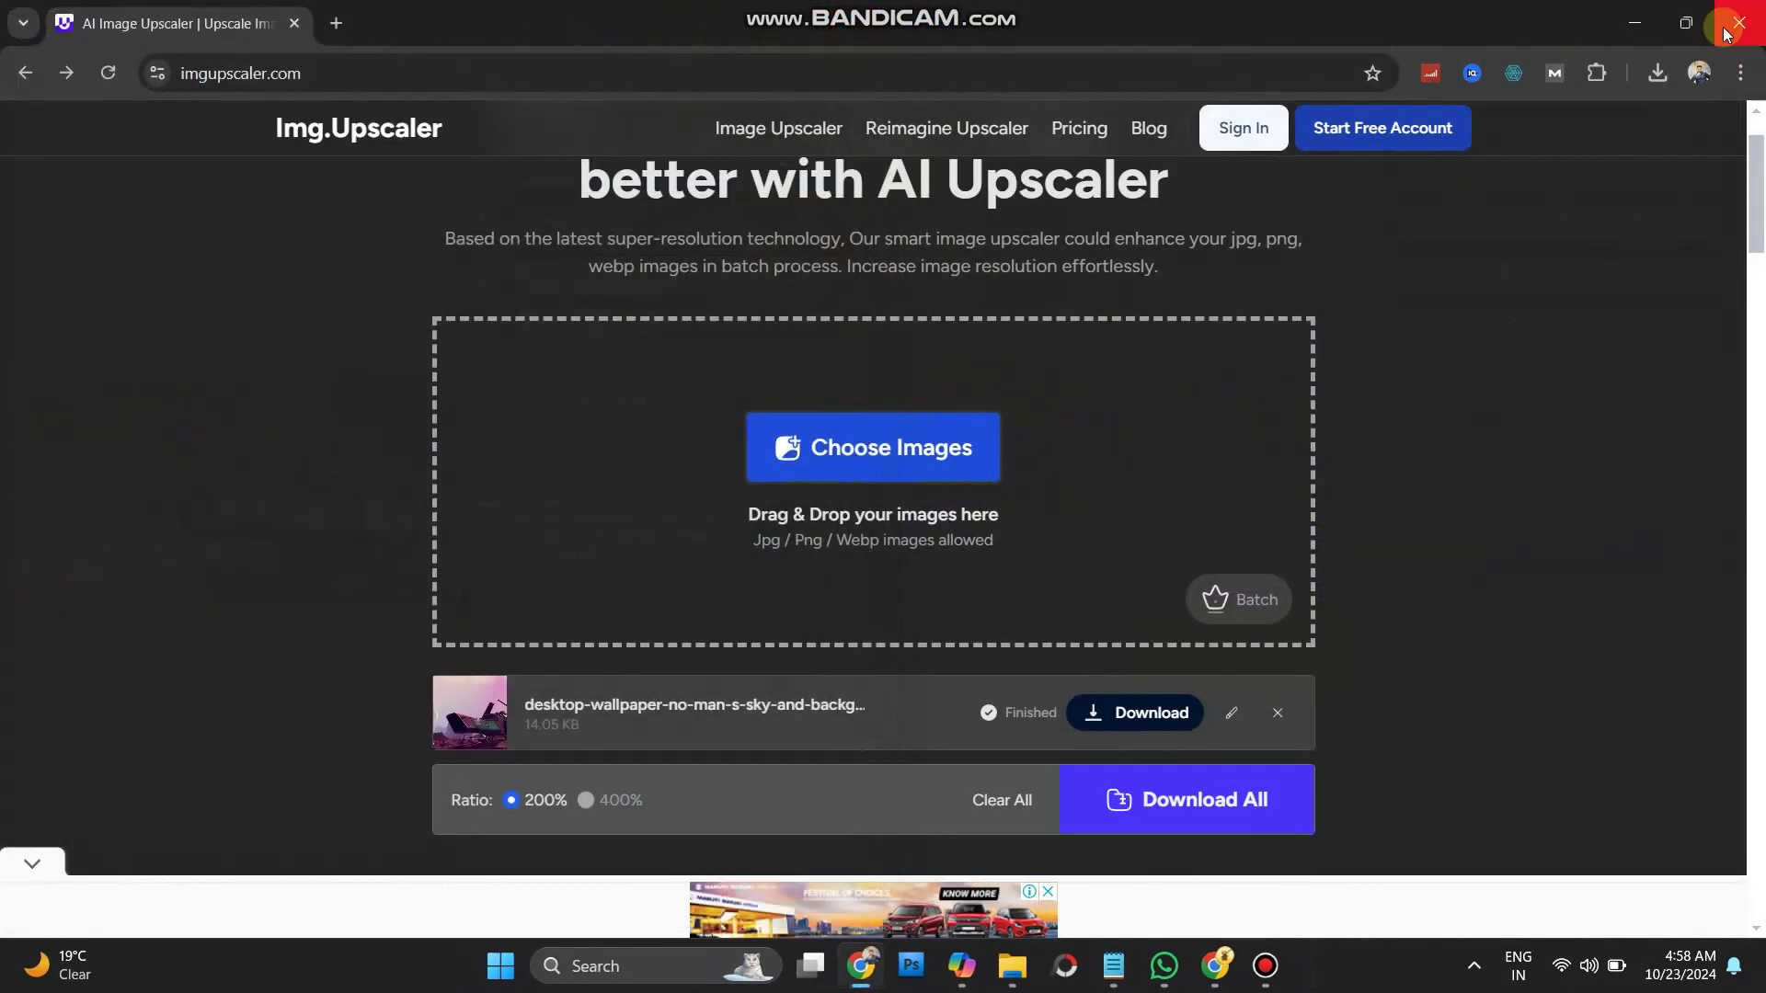